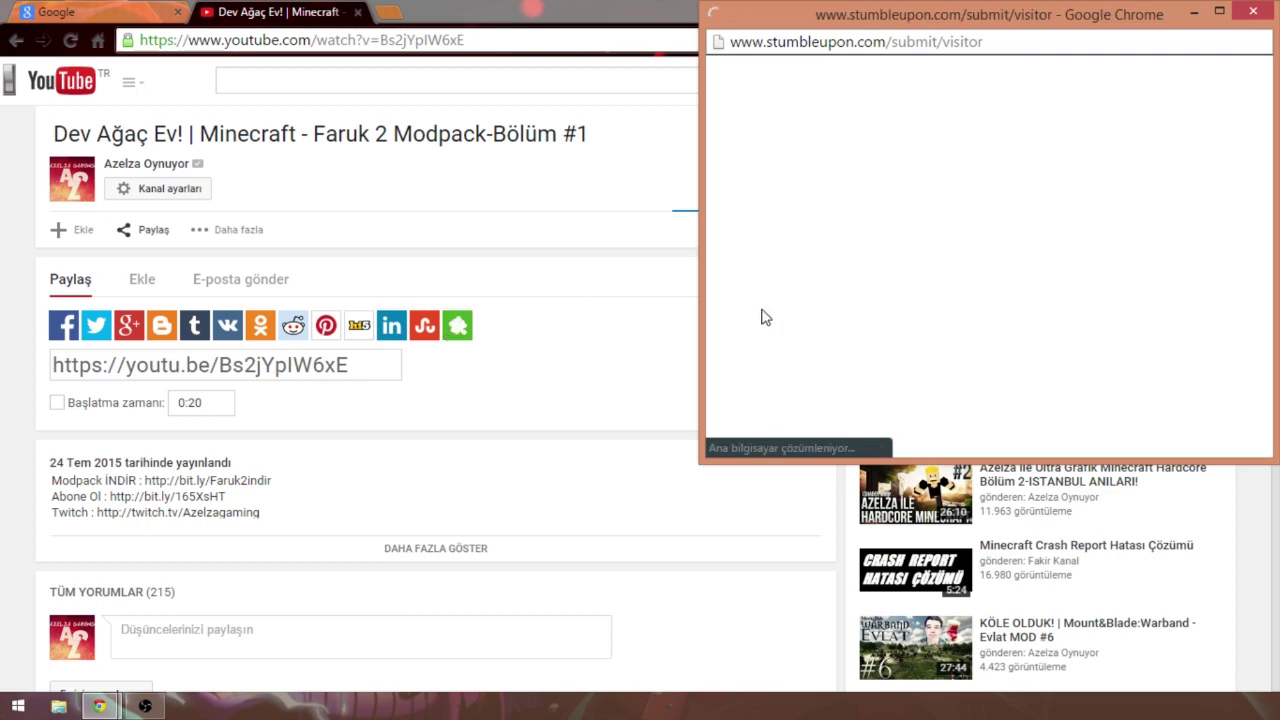
Close the StumbleUpon sharing window and look through the video's embed code and playlist options.
key(ctrl+w)
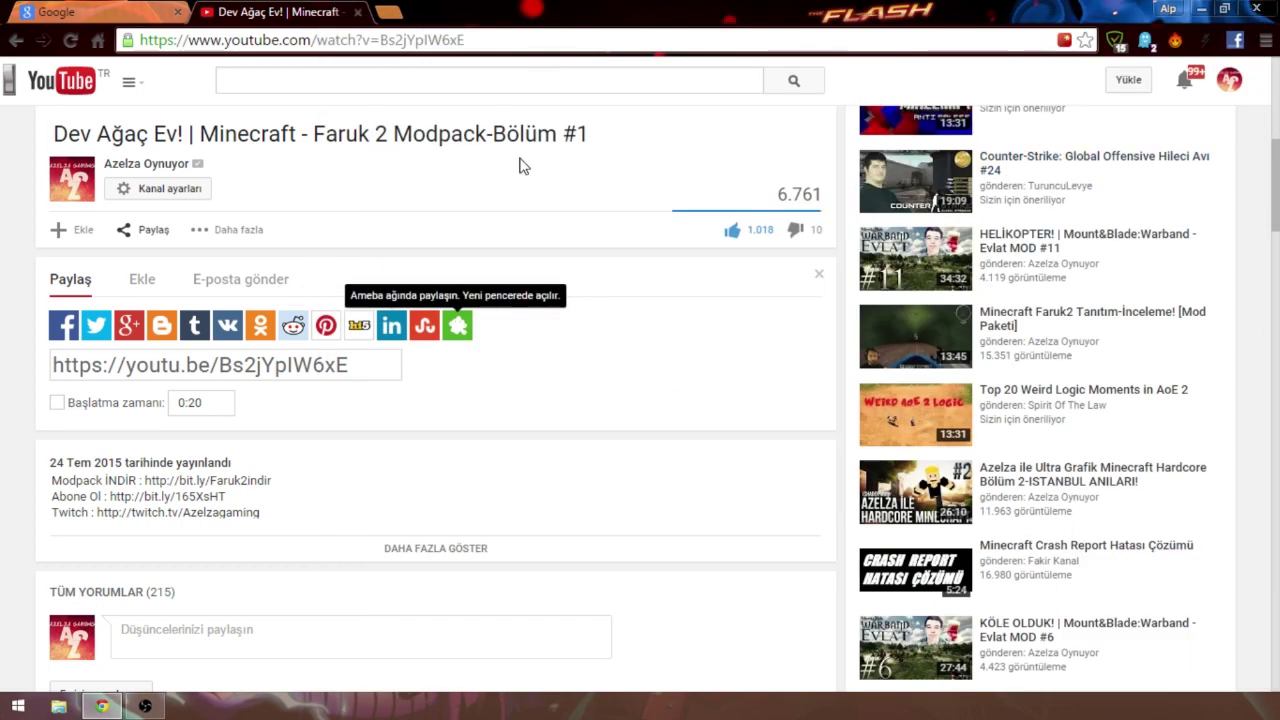
scroll(260, 380, up, 1)
click(140, 372)
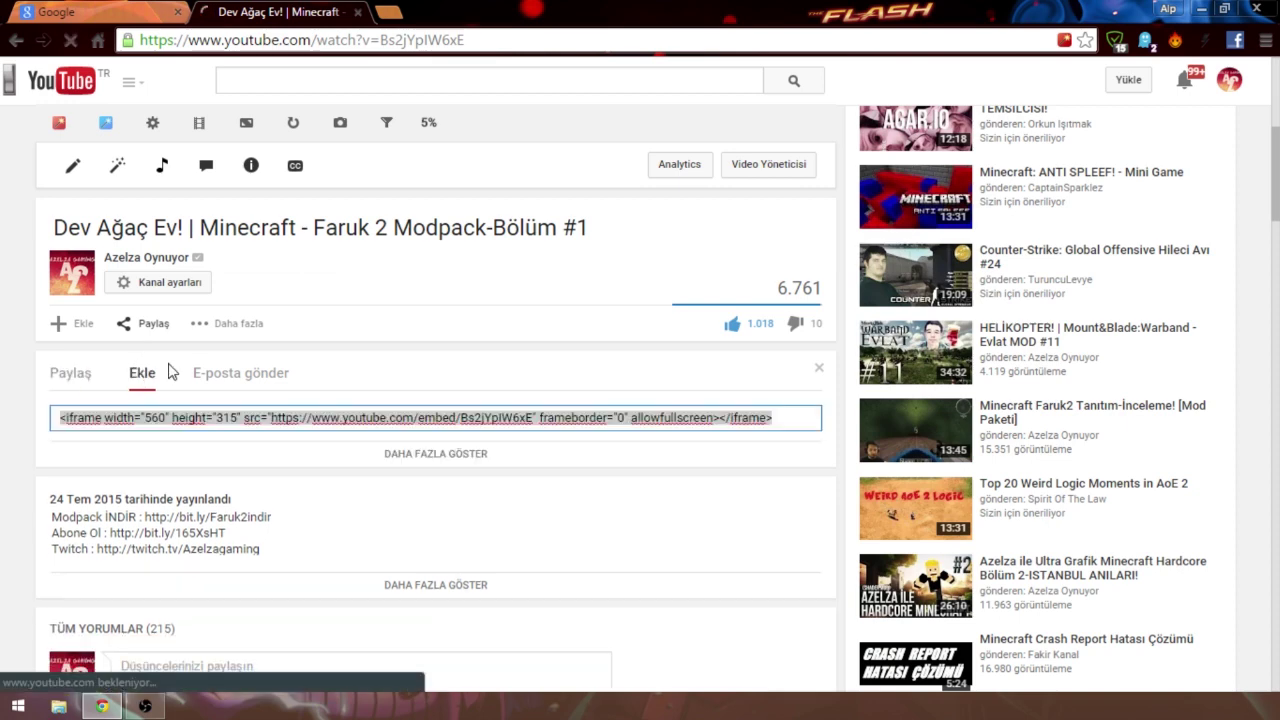
click(84, 332)
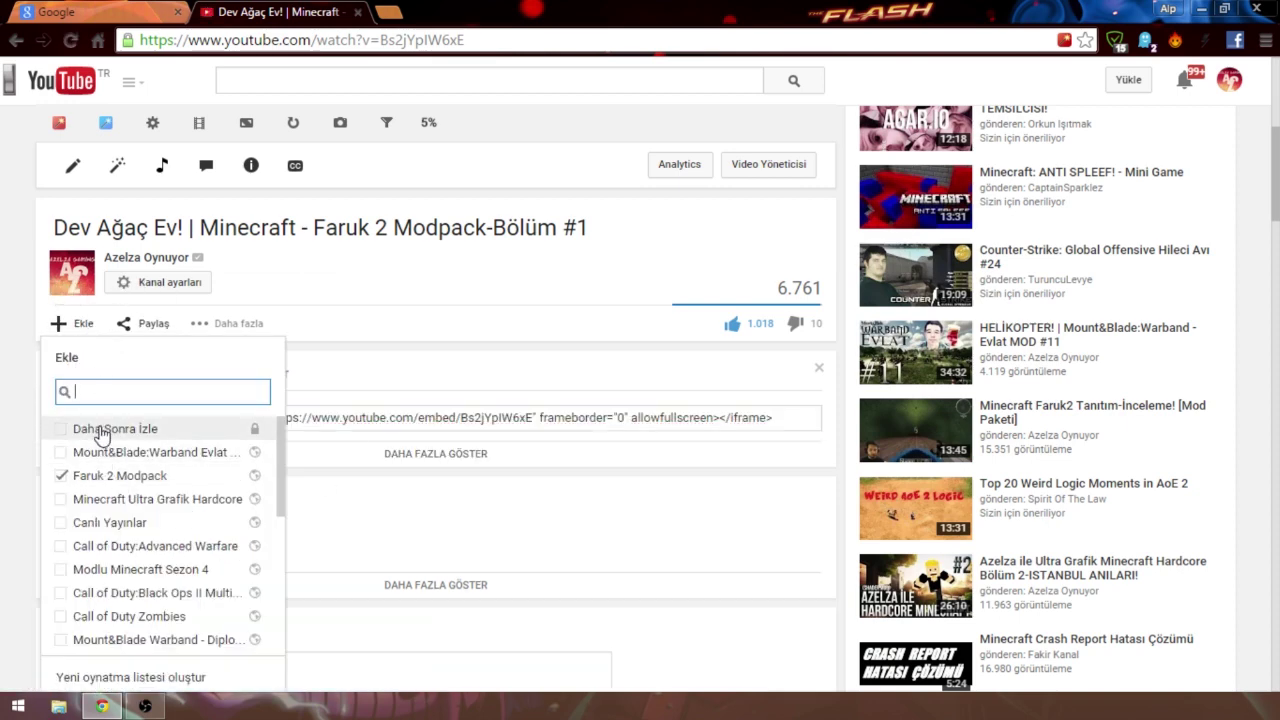
click(64, 323)
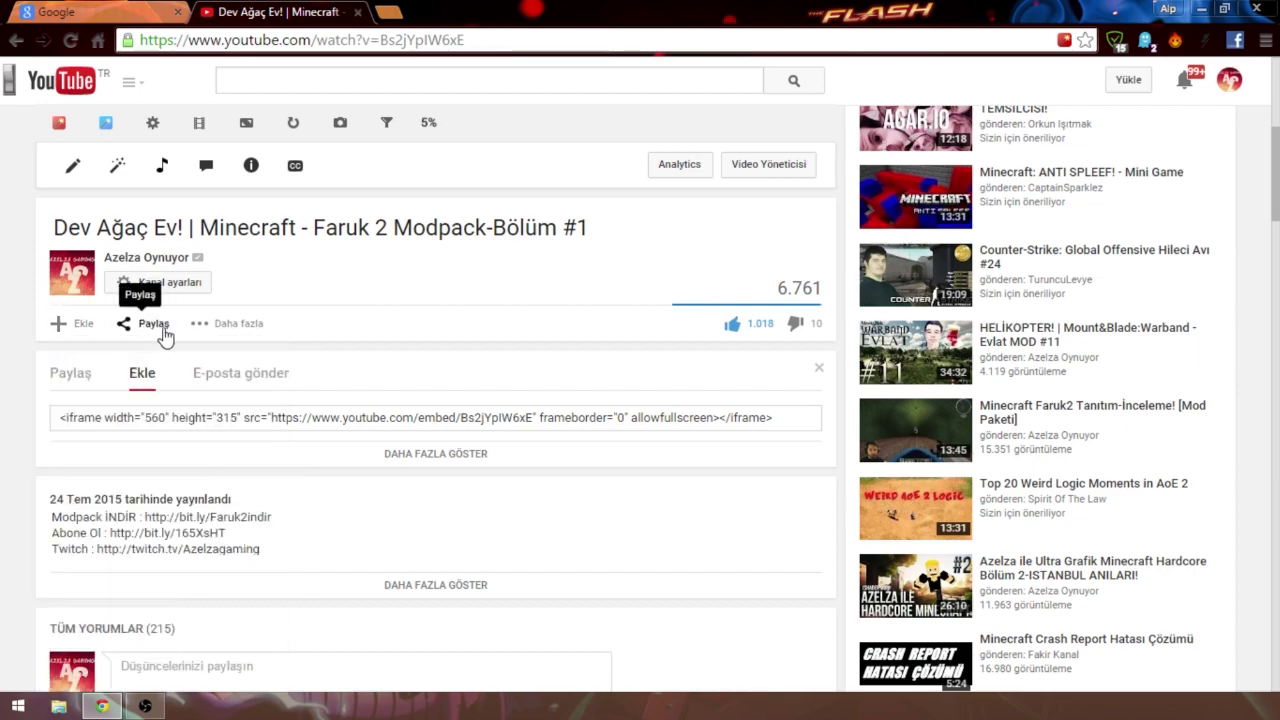
click(233, 330)
click(254, 300)
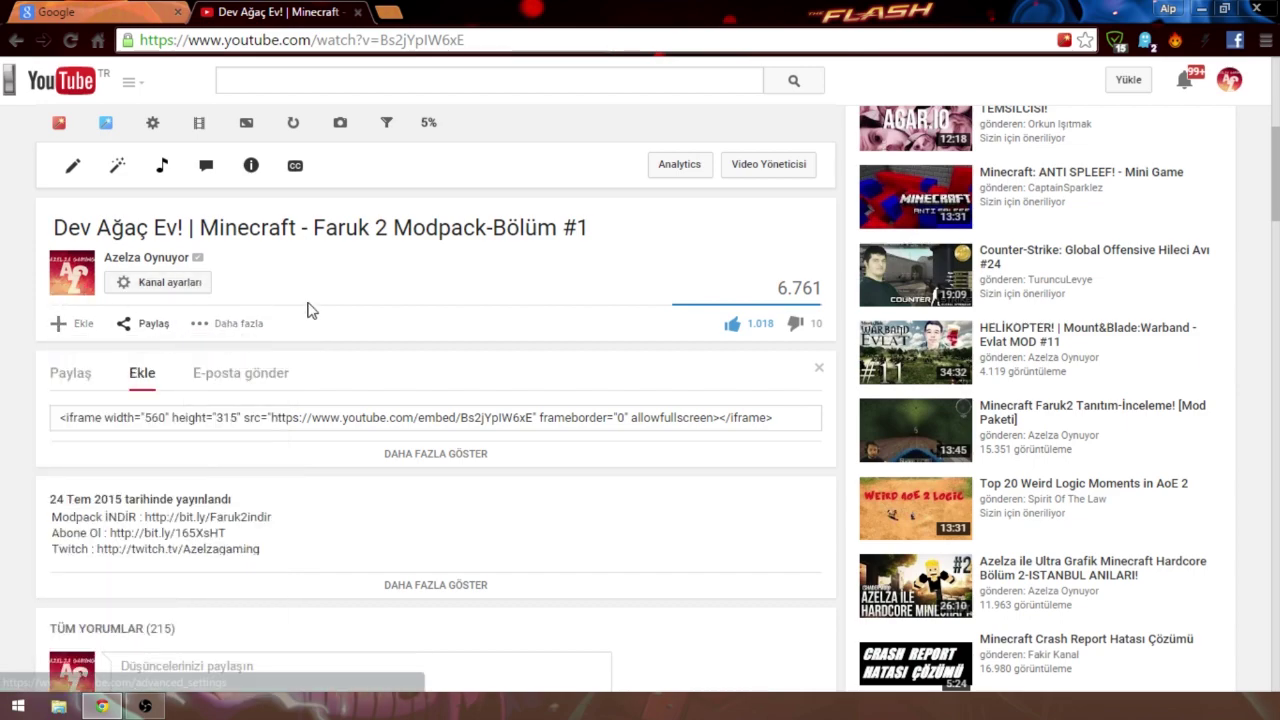
Return to the video's sharing options that offer the short link and the social networks.
scroll(591, 371, down, 1)
scroll(322, 370, up, 2)
scroll(310, 368, up, 2)
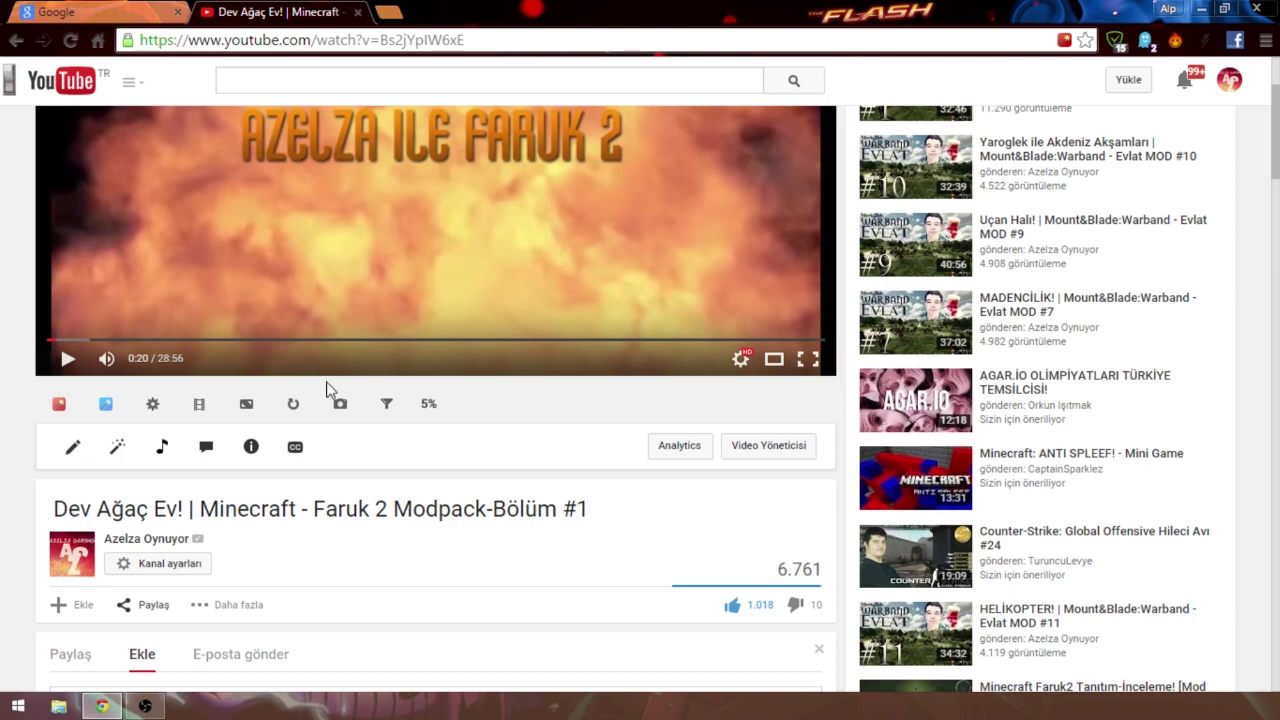
scroll(329, 389, down, 8)
scroll(334, 398, up, 6)
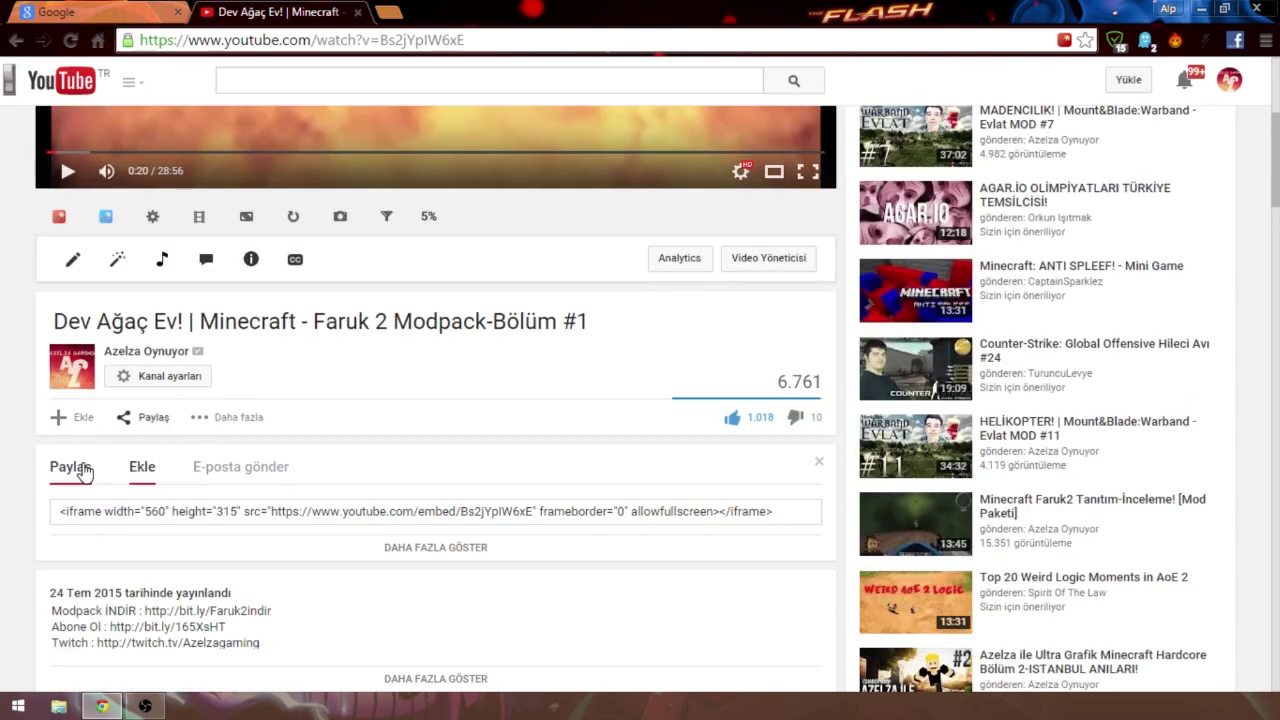
click(93, 475)
scroll(100, 470, down, 3)
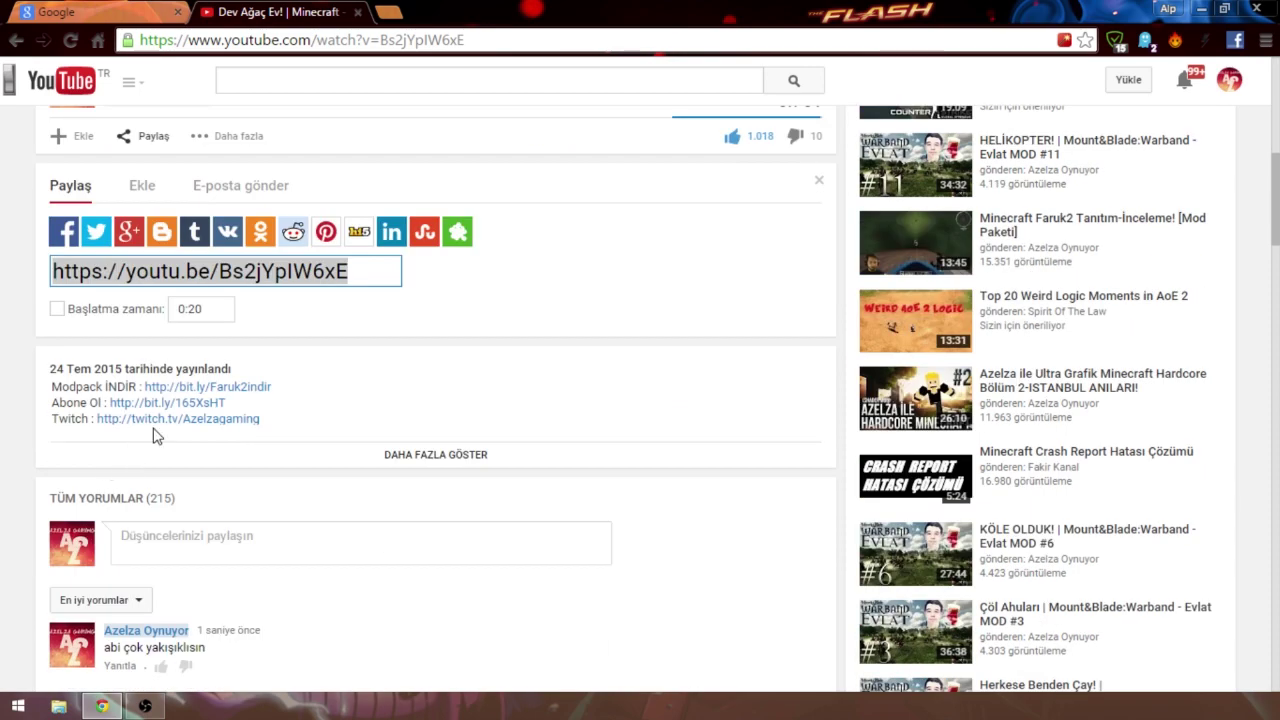
Like the Dev Ağaç Ev! Minecraft video.
scroll(154, 434, up, 1)
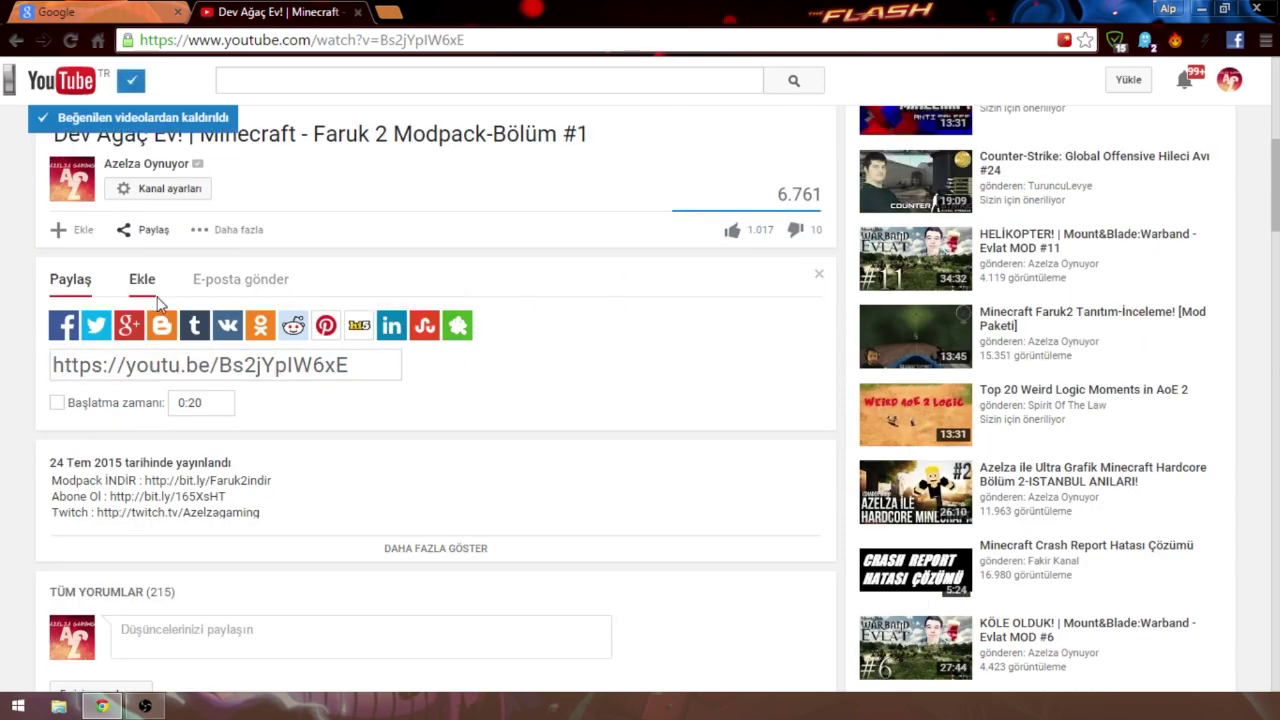
scroll(155, 305, up, 1)
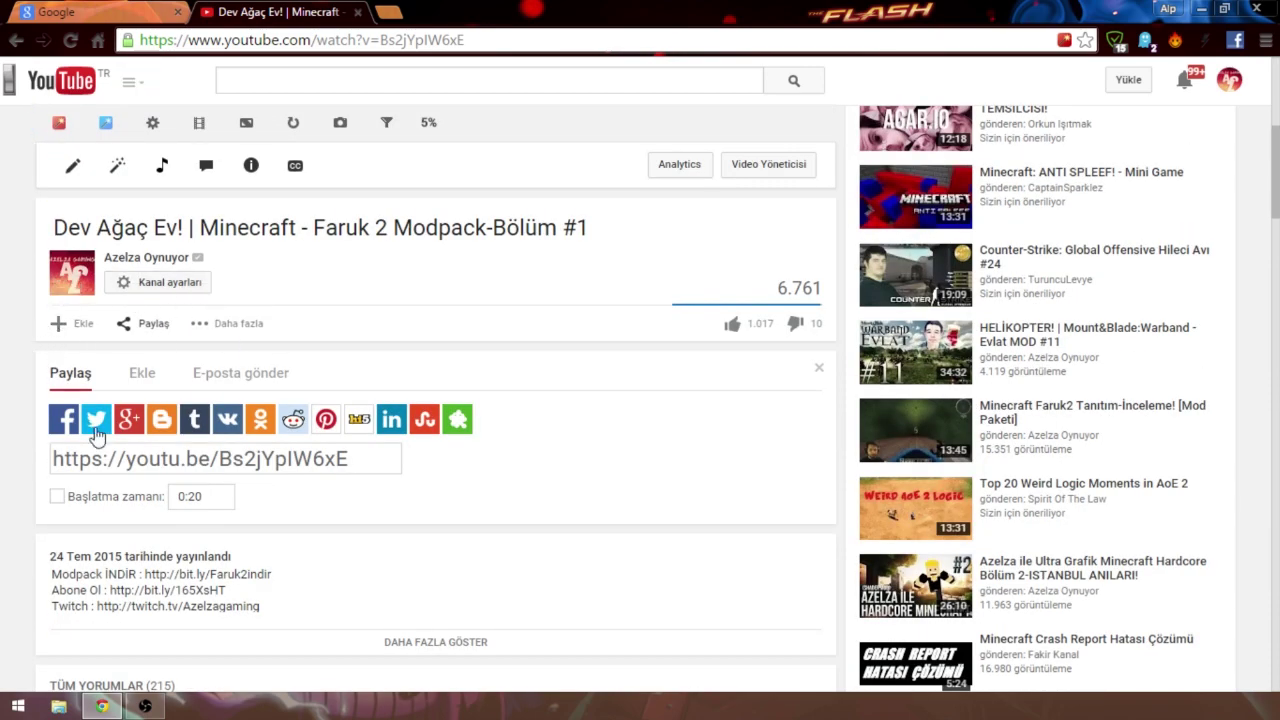
scroll(311, 534, down, 1)
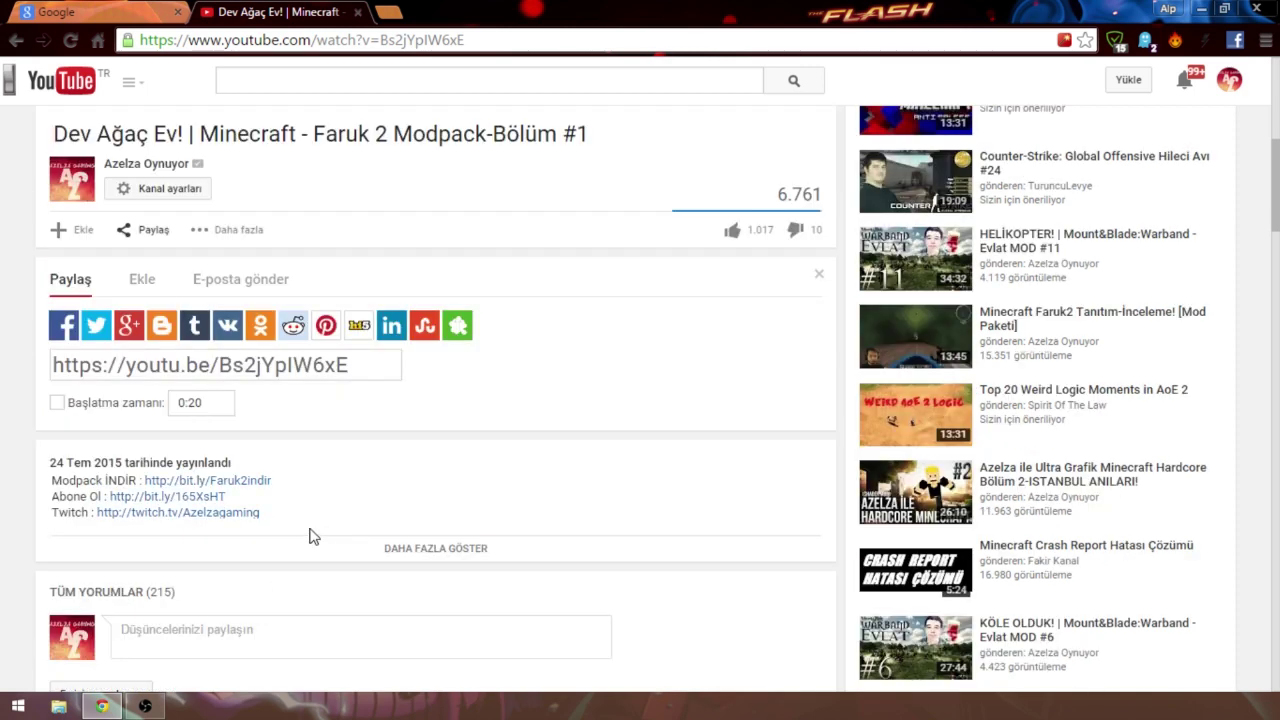
click(736, 230)
Start downloading the modpack through the bit.ly/Faruk2indir link in the video description and cancel the download.
scroll(470, 455, down, 2)
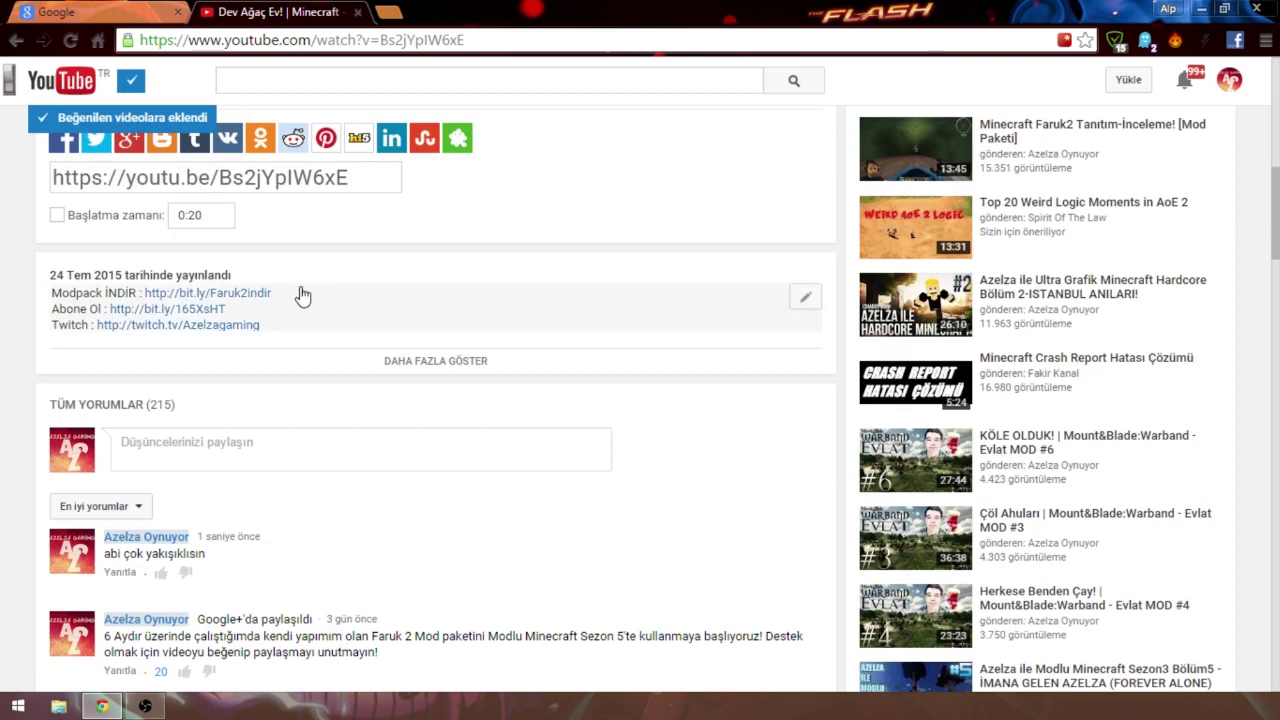
click(196, 296)
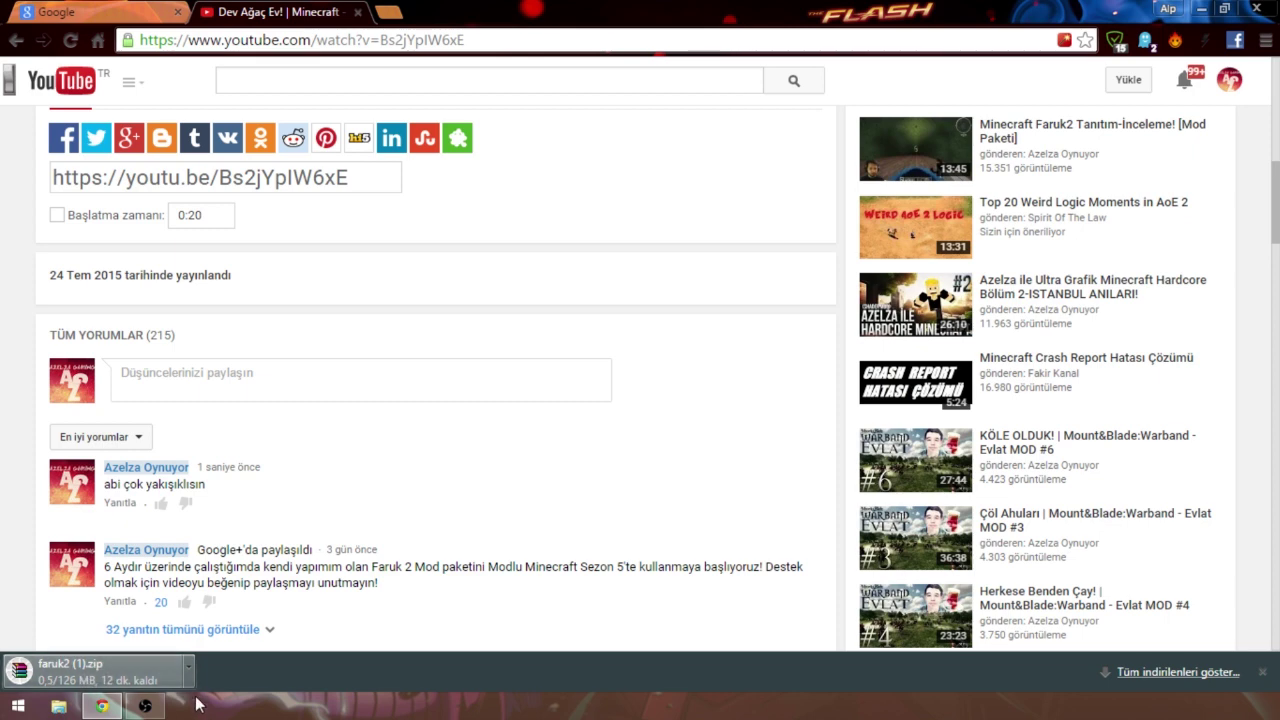
click(189, 667)
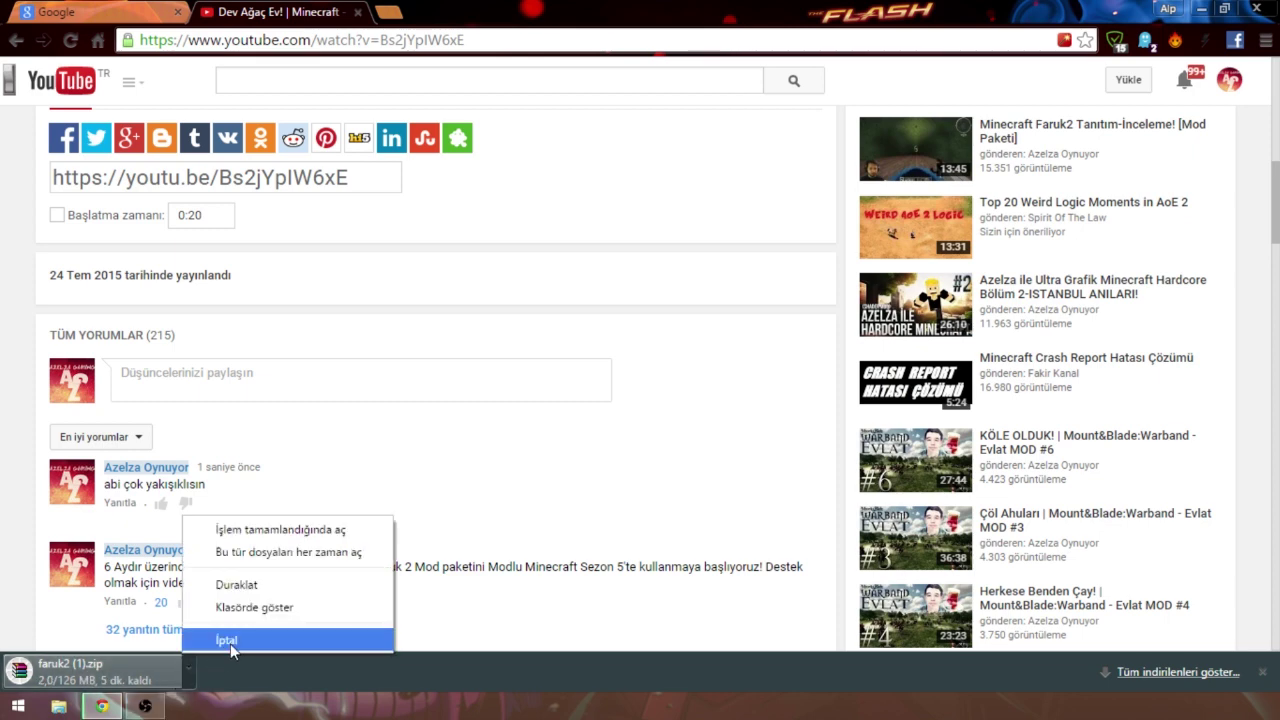
click(230, 640)
Close the YouTube video page and minimize the browser to reach the desktop.
click(70, 9)
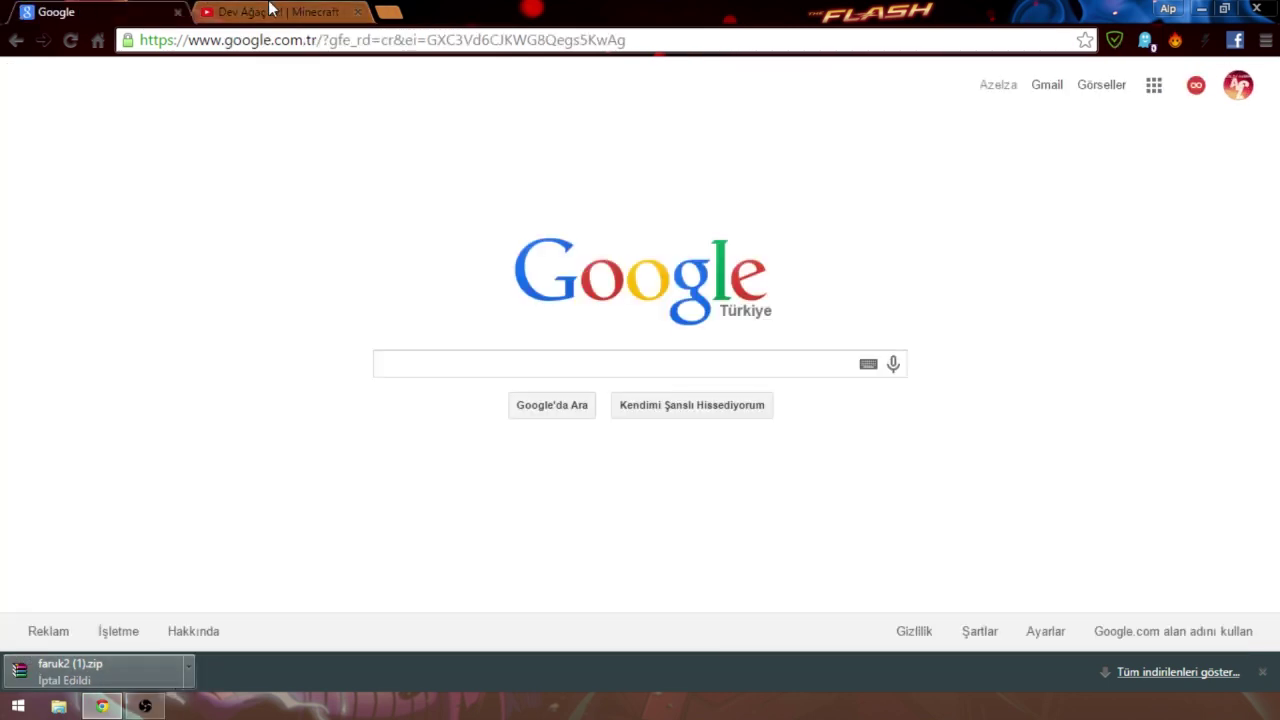
middle_click(271, 9)
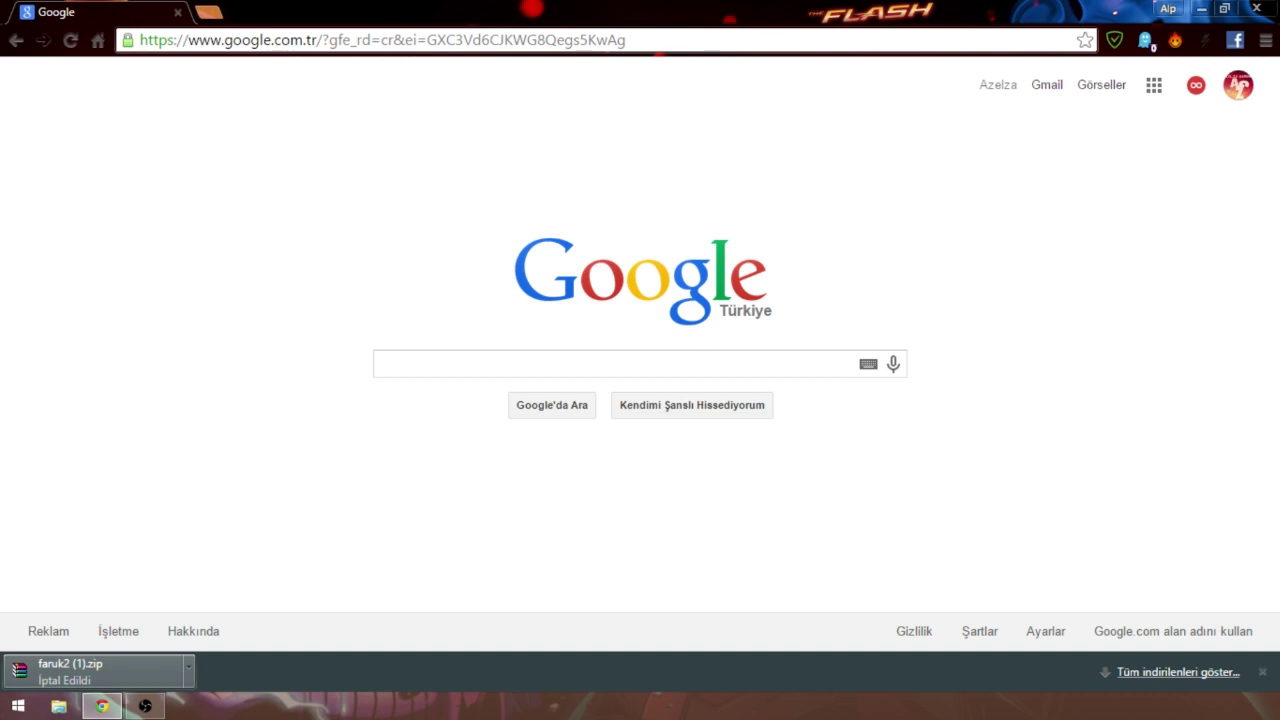
click(1201, 8)
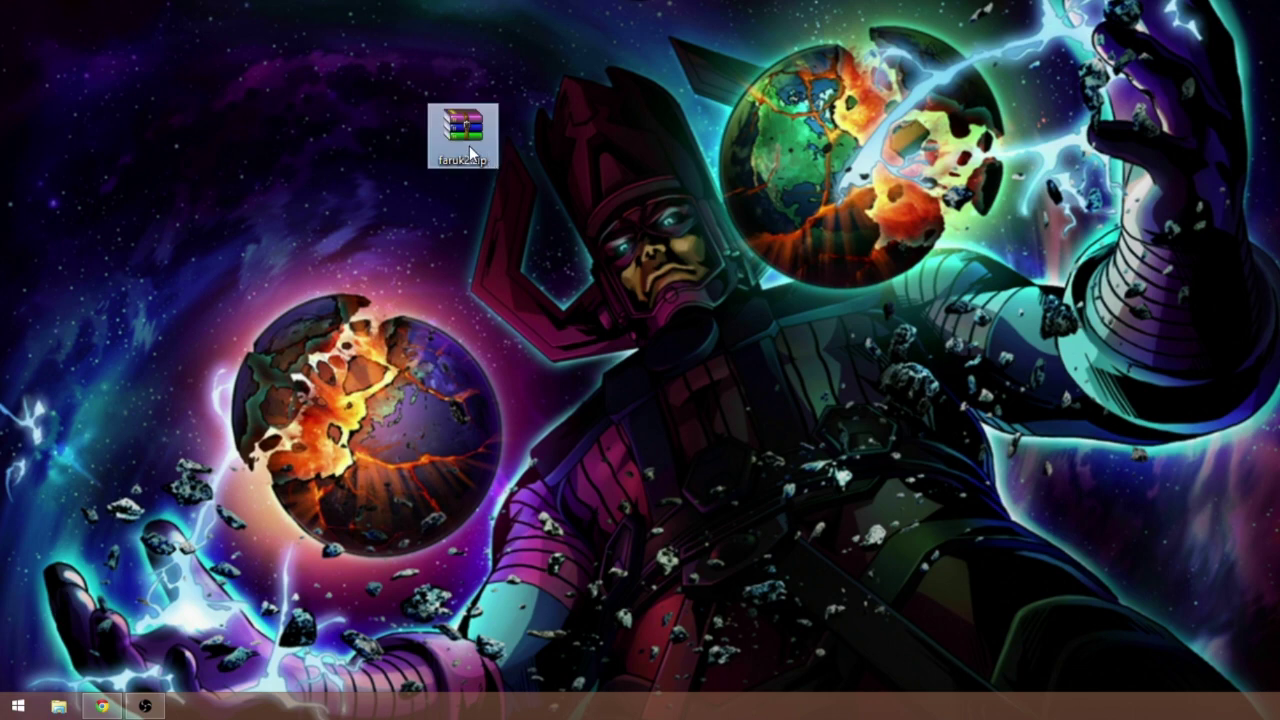
Open faruk2.zip from the desktop in WinRAR, dismiss the licence reminder and examine the archive's contents.
double_click(463, 125)
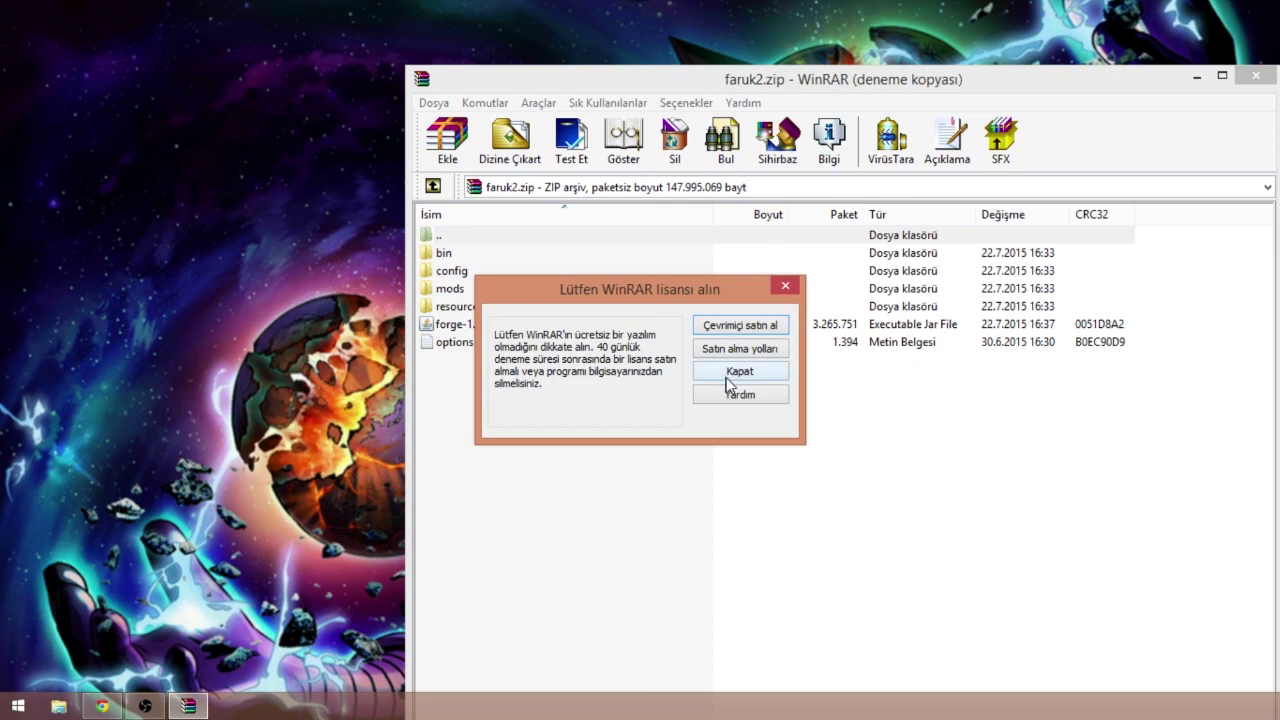
click(732, 374)
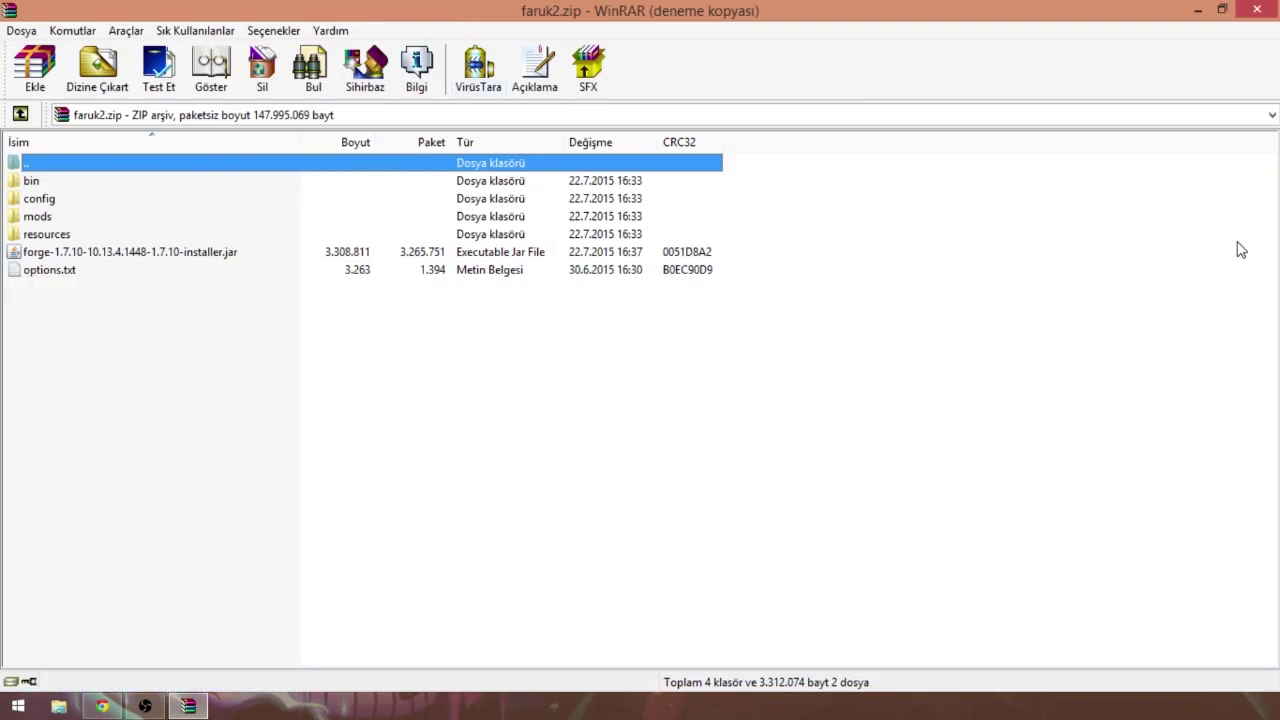
click(96, 251)
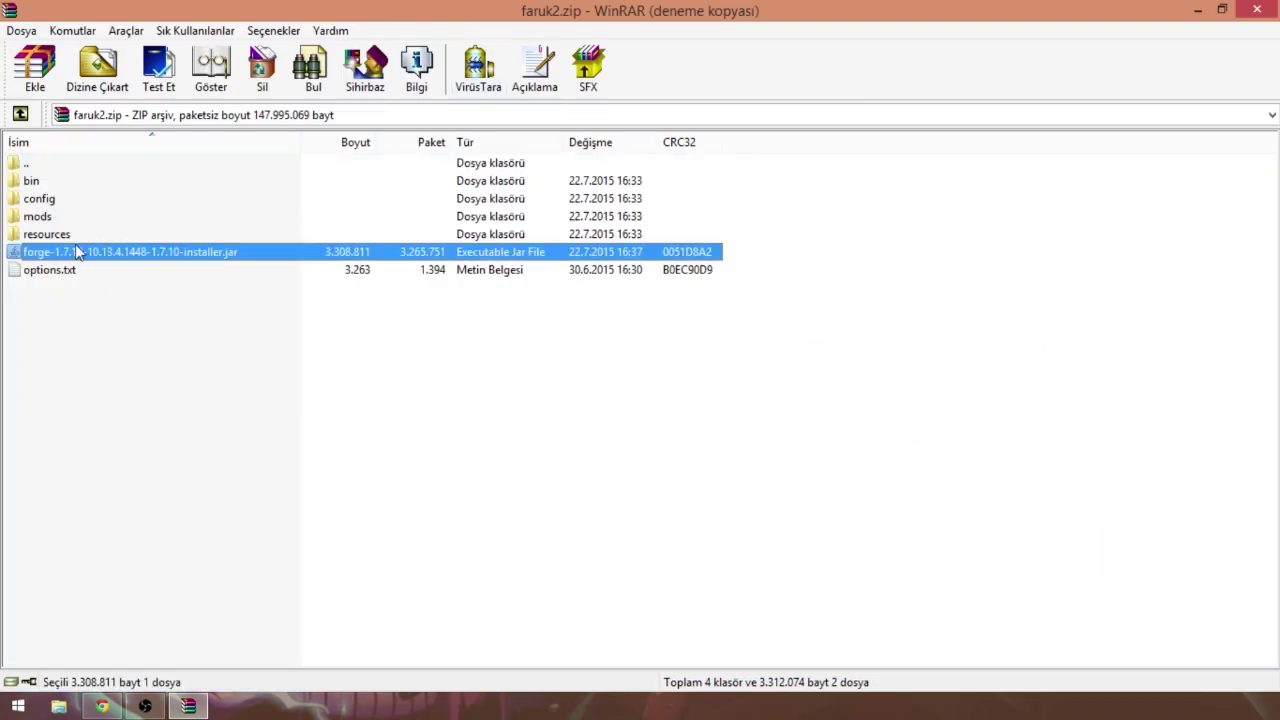
double_click(261, 9)
click(257, 171)
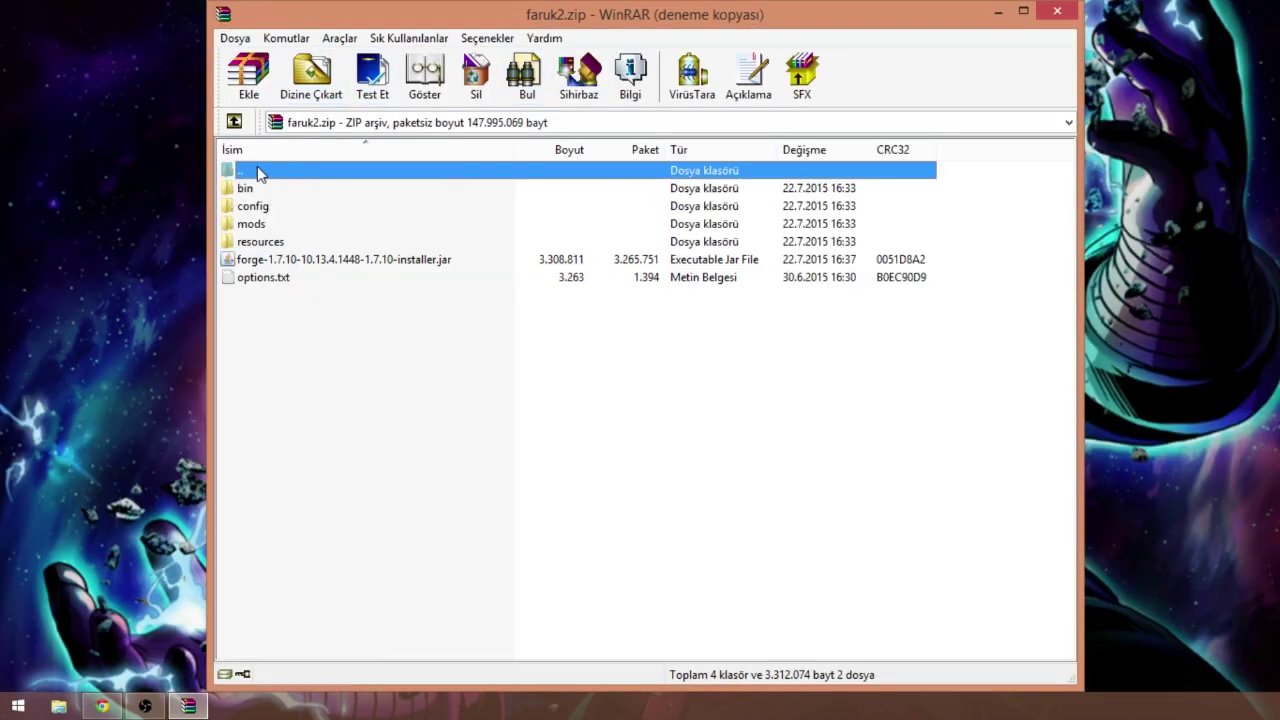
double_click(257, 171)
key(Escape)
Extract the contents of faruk2.zip onto the desktop.
right_click(458, 120)
click(515, 171)
drag(193, 79, 228, 157)
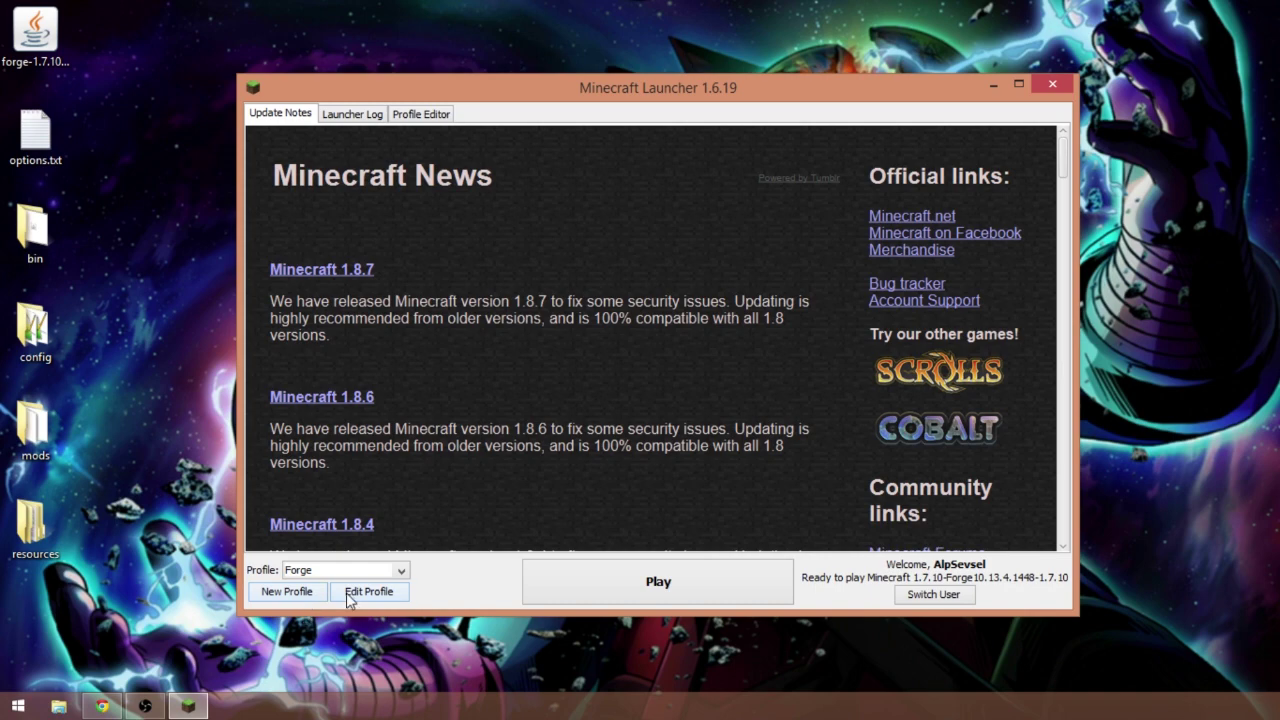
Start a new profile in the Minecraft Launcher and name it Minecraft 1.7.10.
click(287, 591)
triple_click(418, 209)
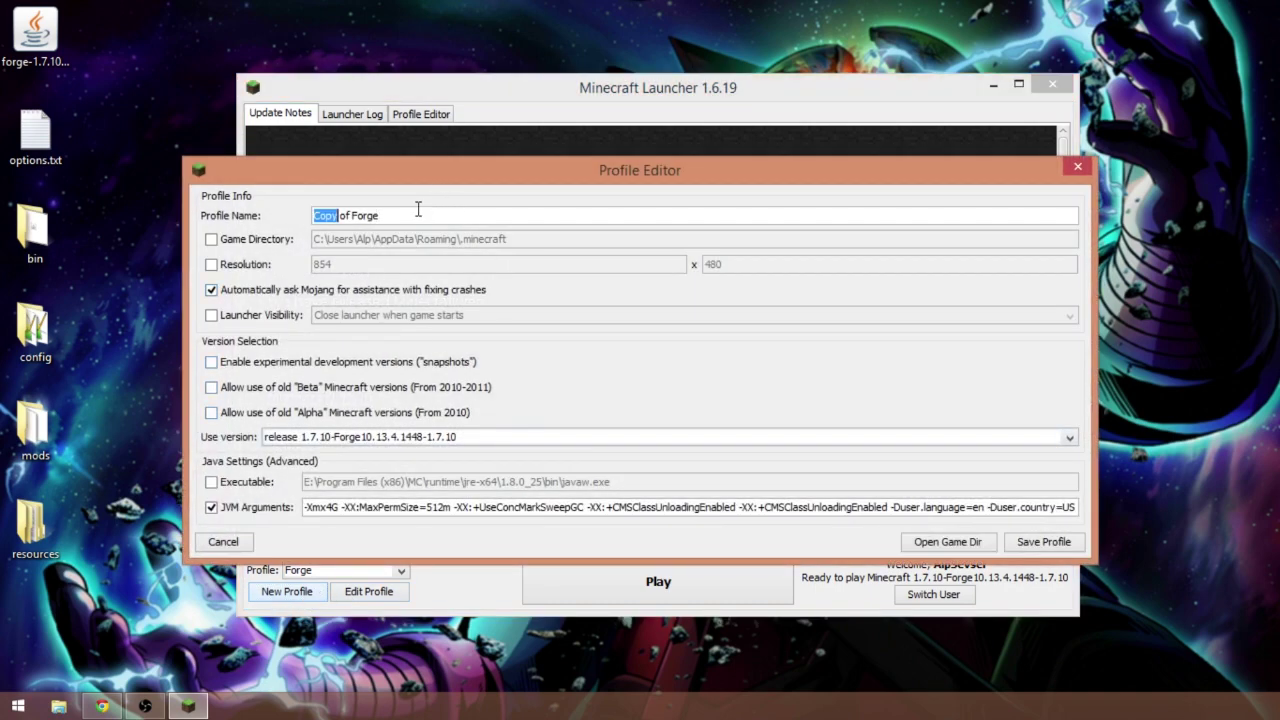
text(Faruk2)
triple_click(418, 209)
text(Minecraft 1.7.10)
Set the new profile to release 1.7.10 without JVM arguments, discard it and close the launcher.
click(448, 437)
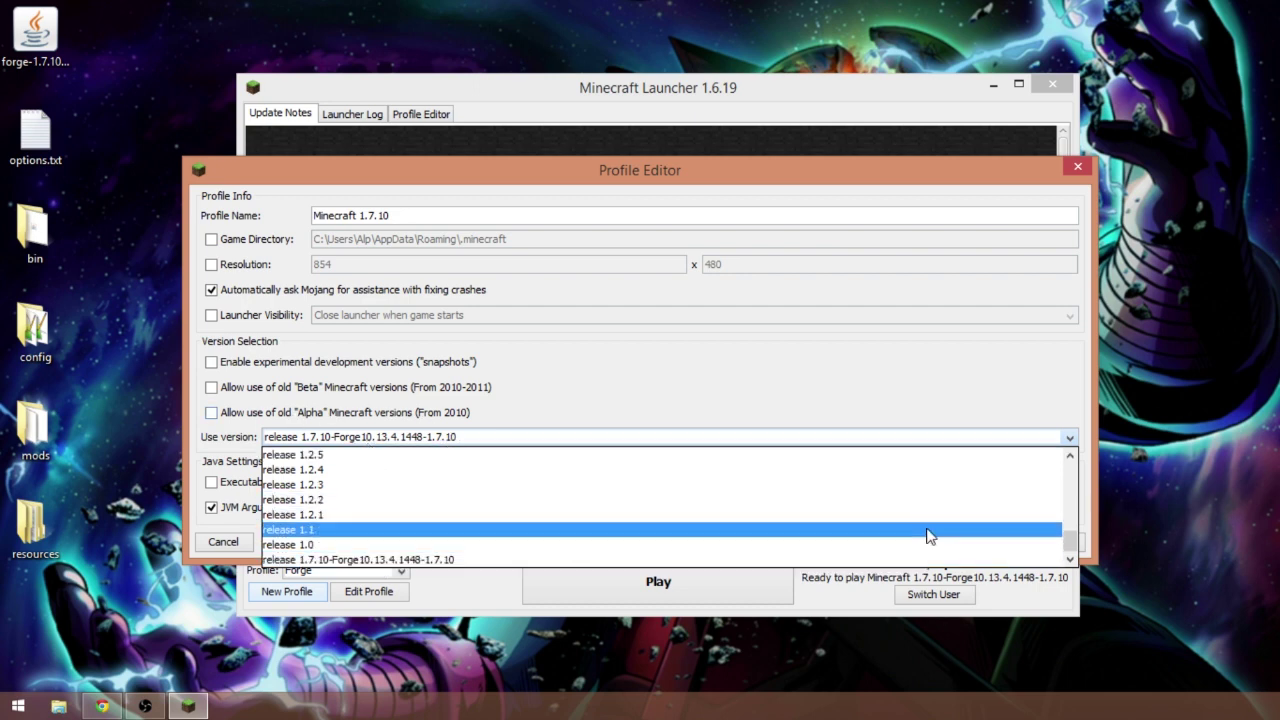
drag(1063, 546, 1071, 494)
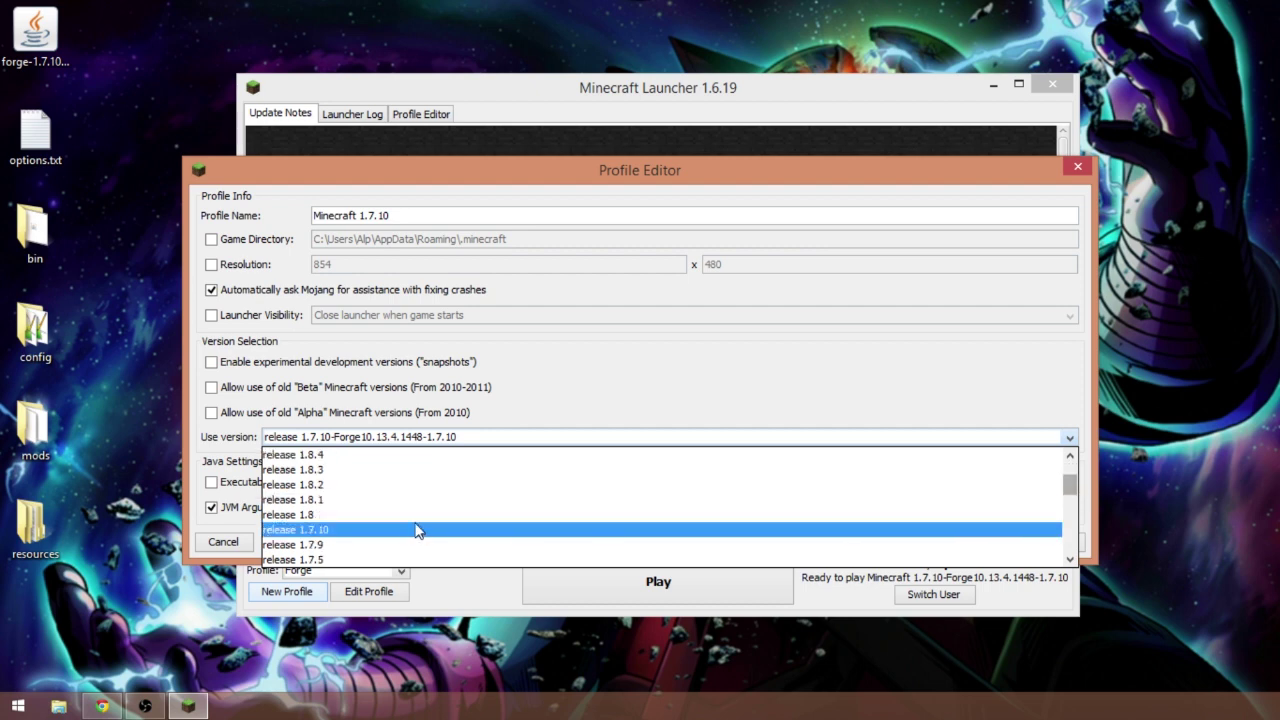
click(418, 531)
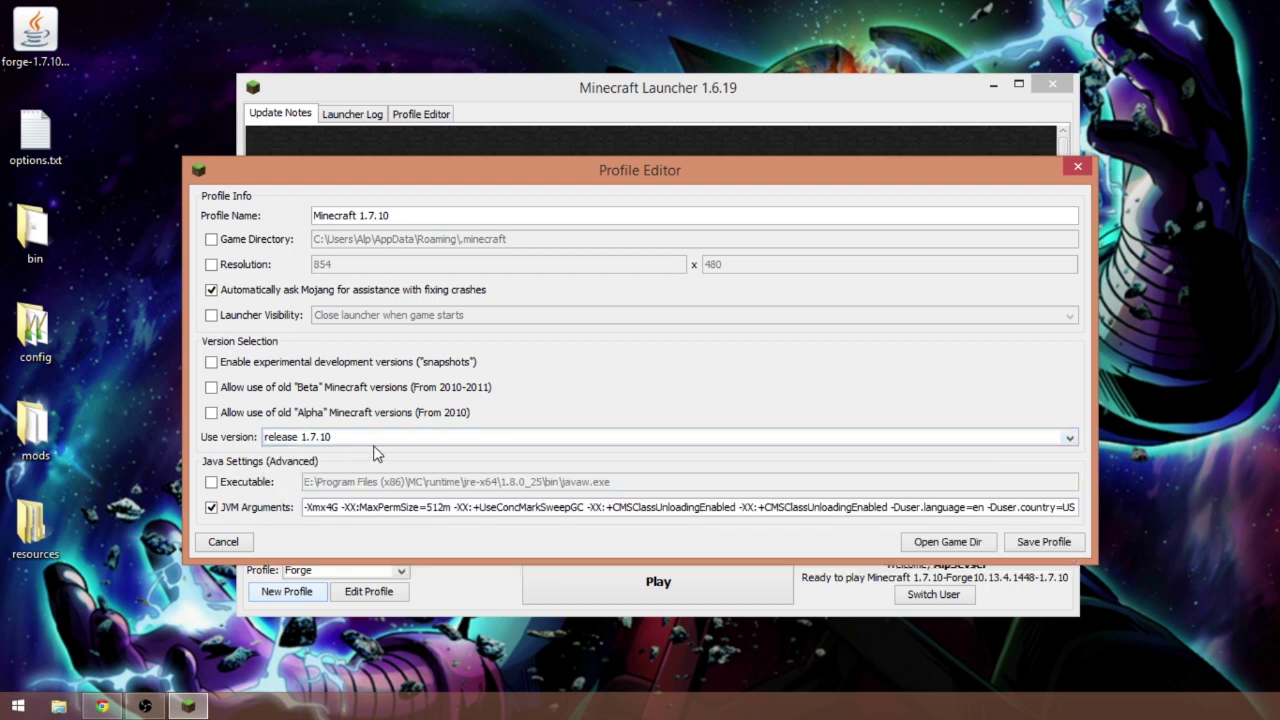
click(211, 508)
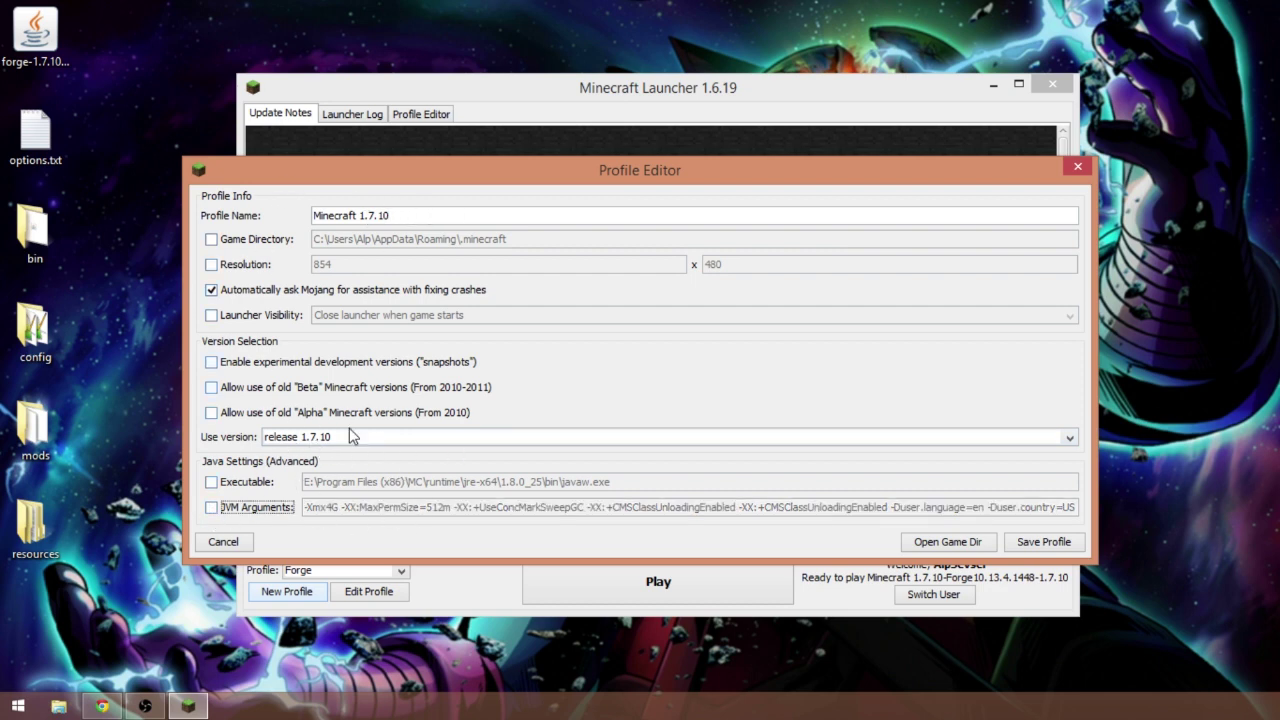
click(223, 541)
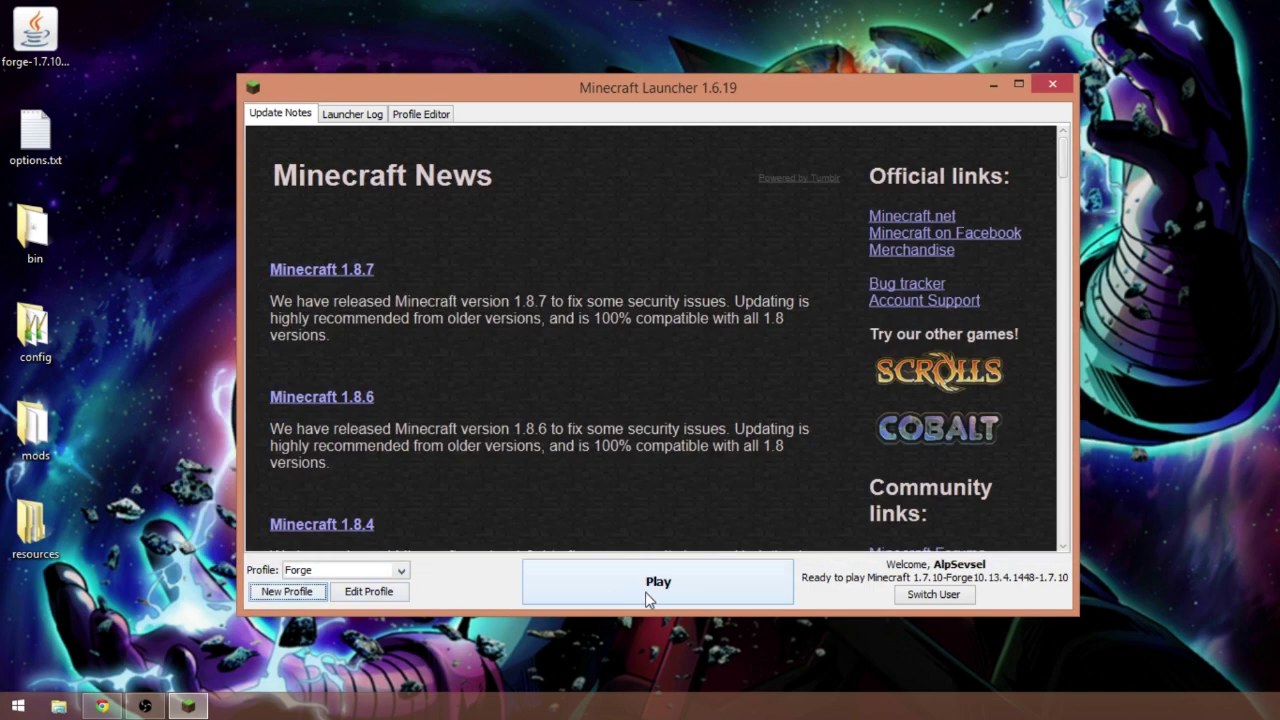
click(1053, 85)
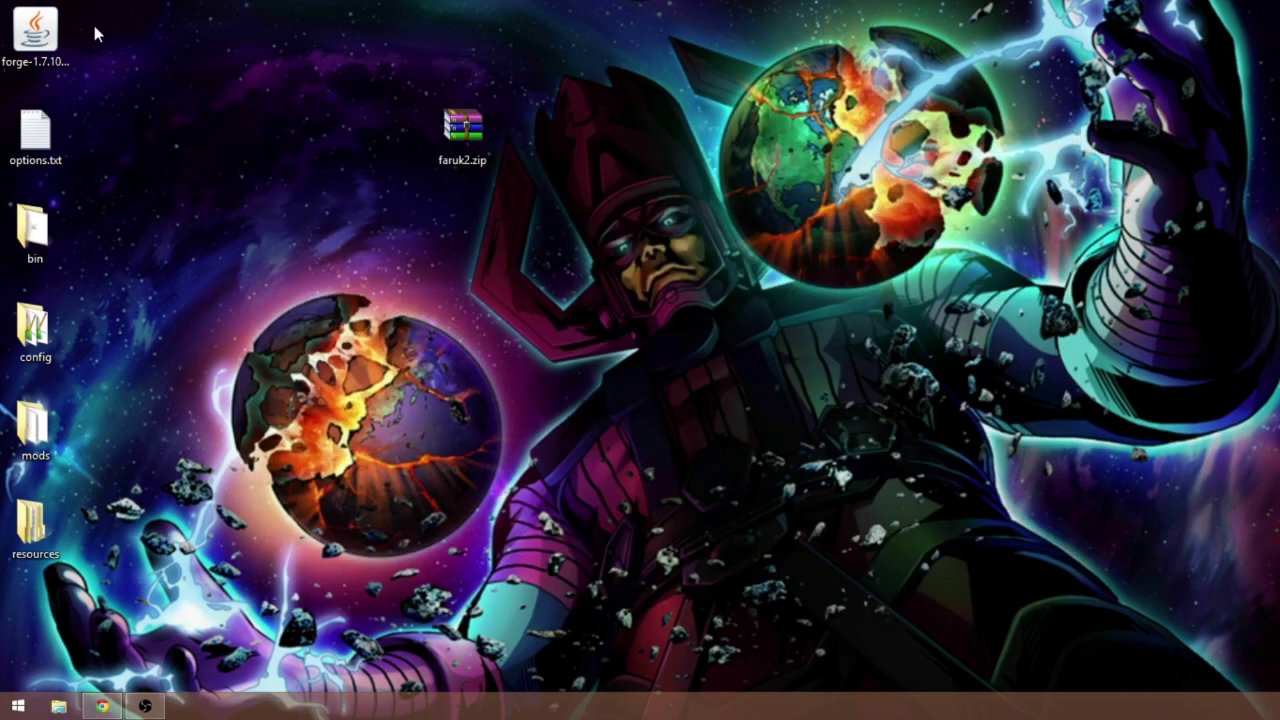
Install the Forge 10.13.4.1448-1.7.10 client with the extracted installer and move the installer file away from the other extracted items.
click(40, 32)
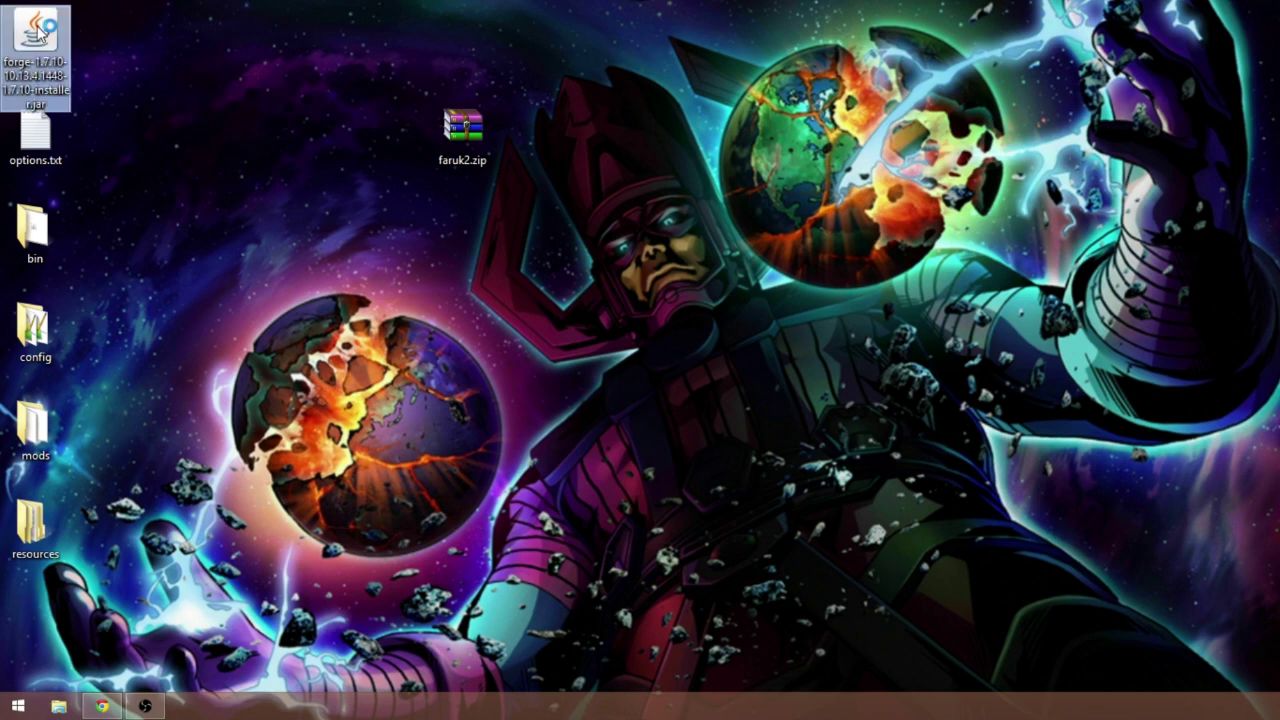
double_click(47, 38)
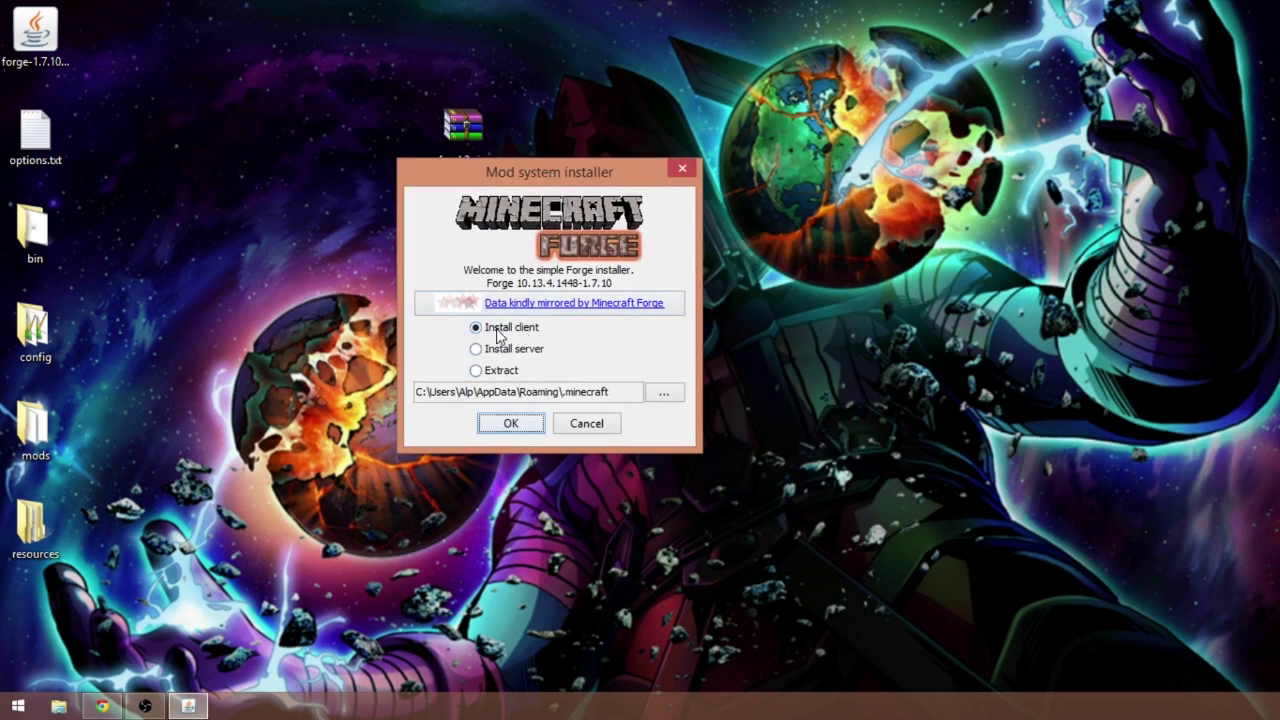
click(510, 424)
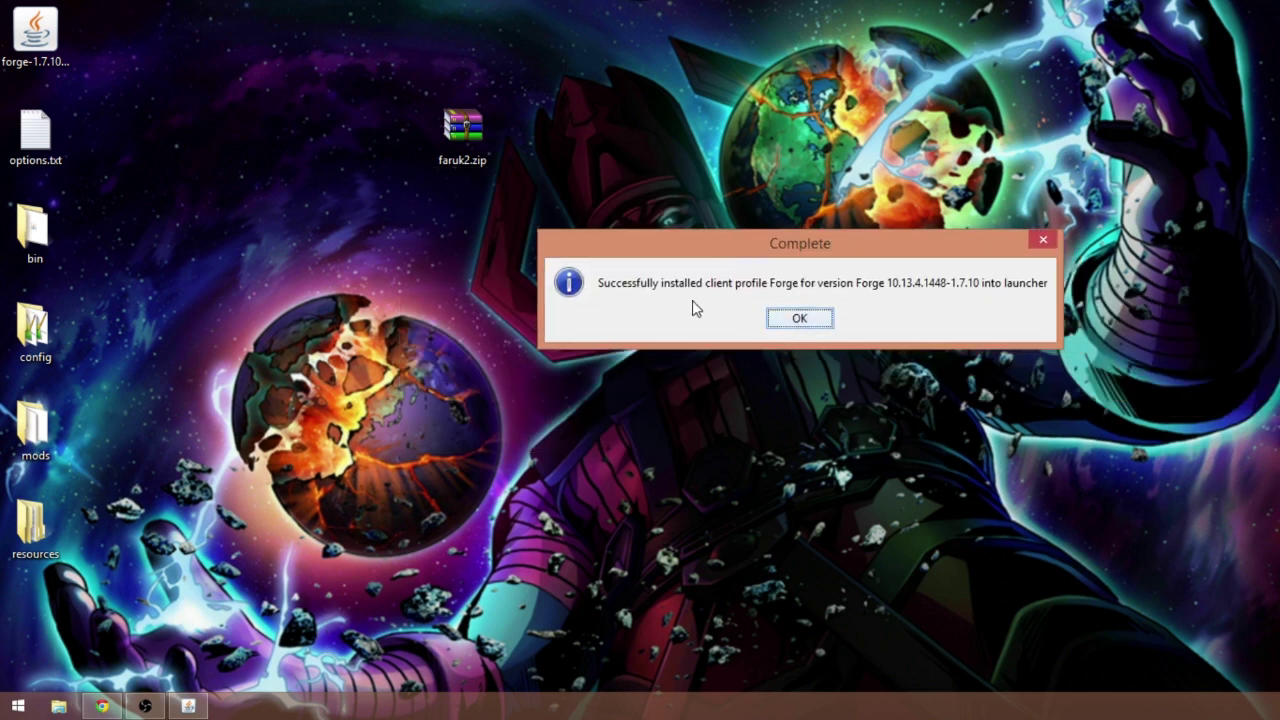
click(790, 320)
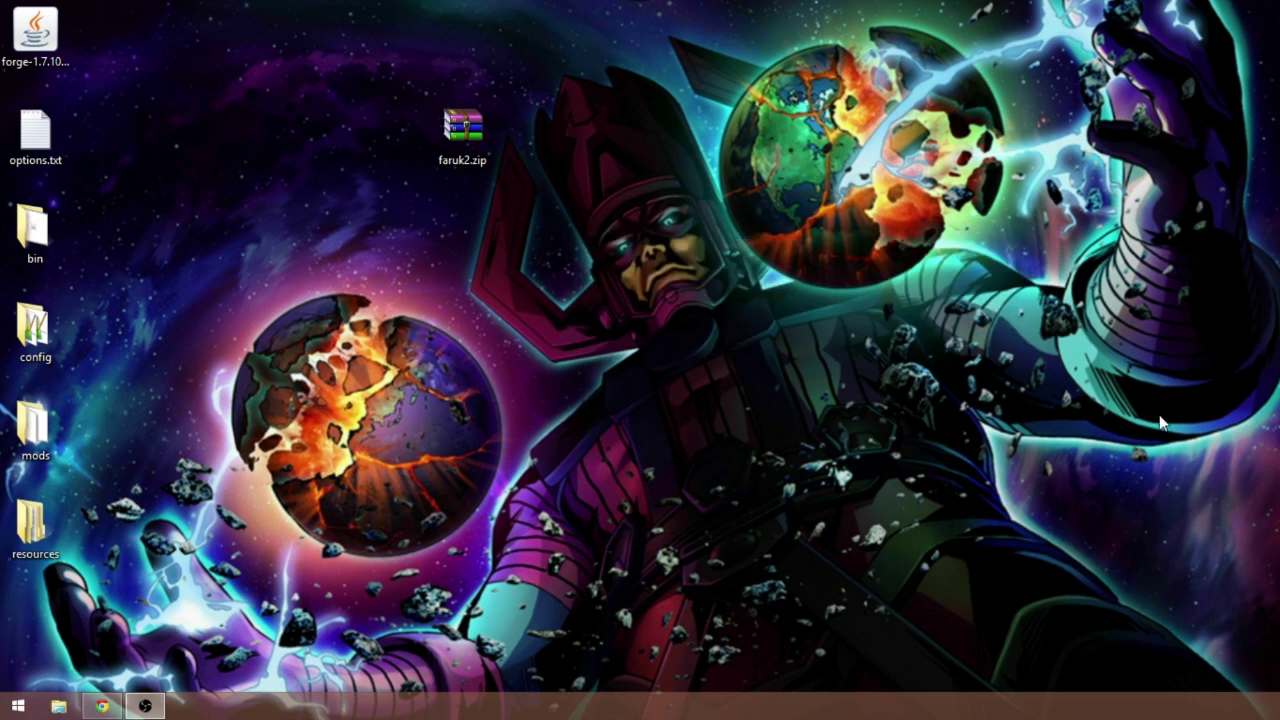
drag(35, 35, 1108, 40)
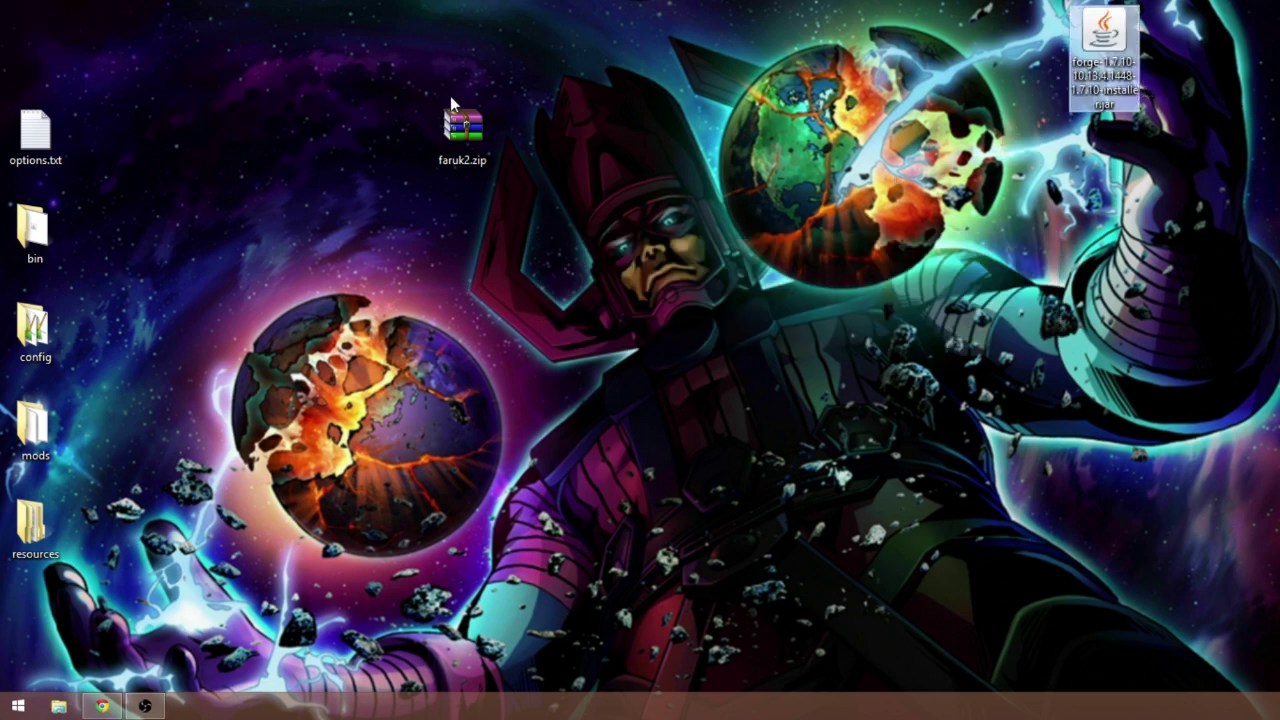
Open the .minecraft folder inside %appdata% and place its reduced window beside the extracted desktop items.
key(super+s)
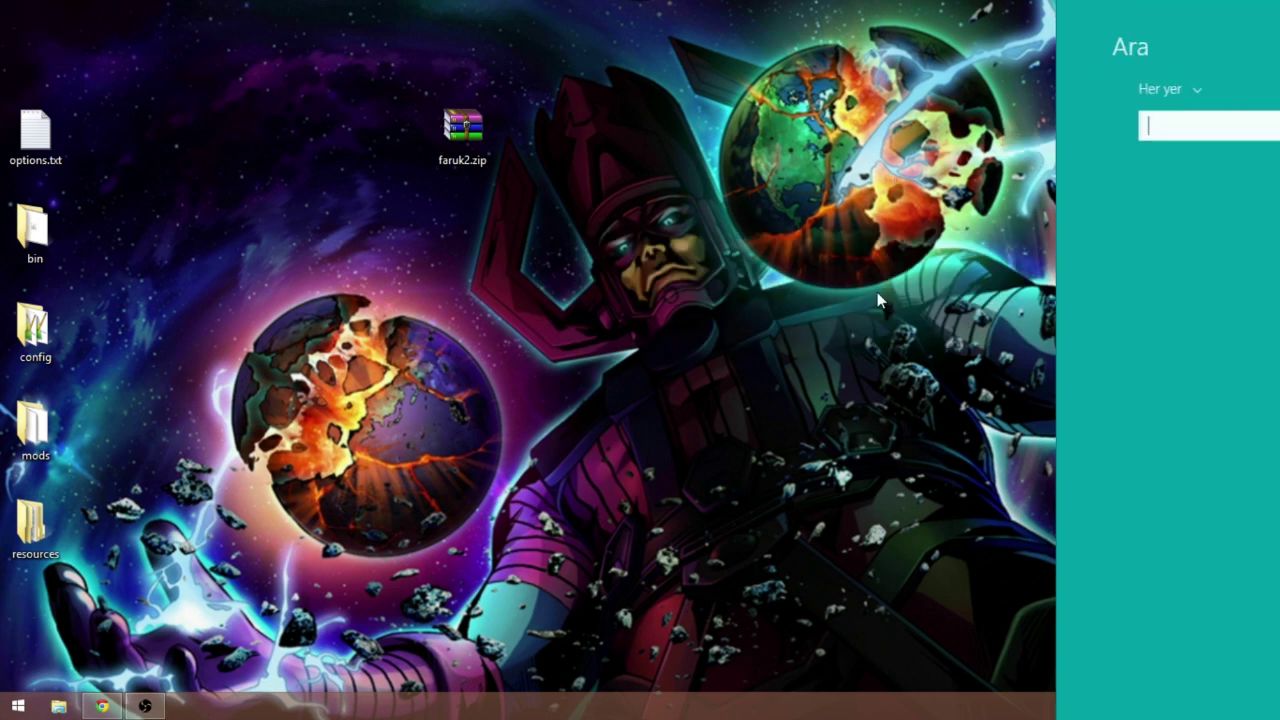
text(%appdata%)
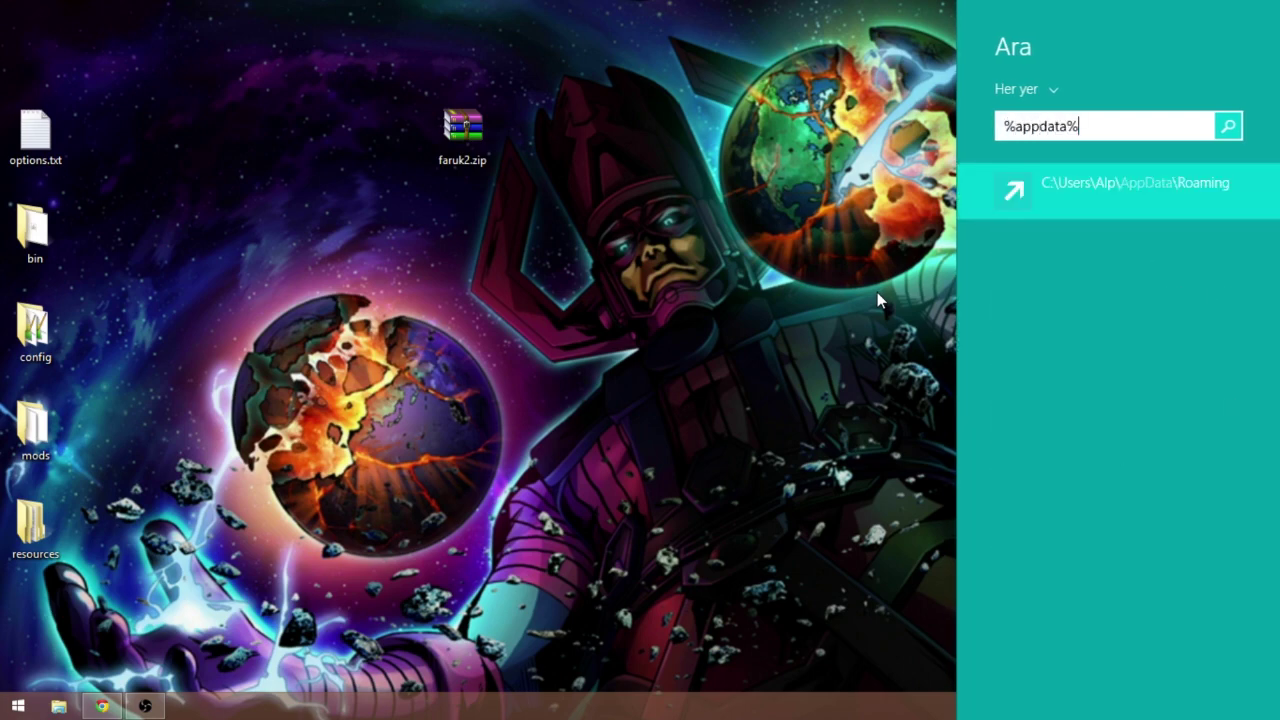
key(Return)
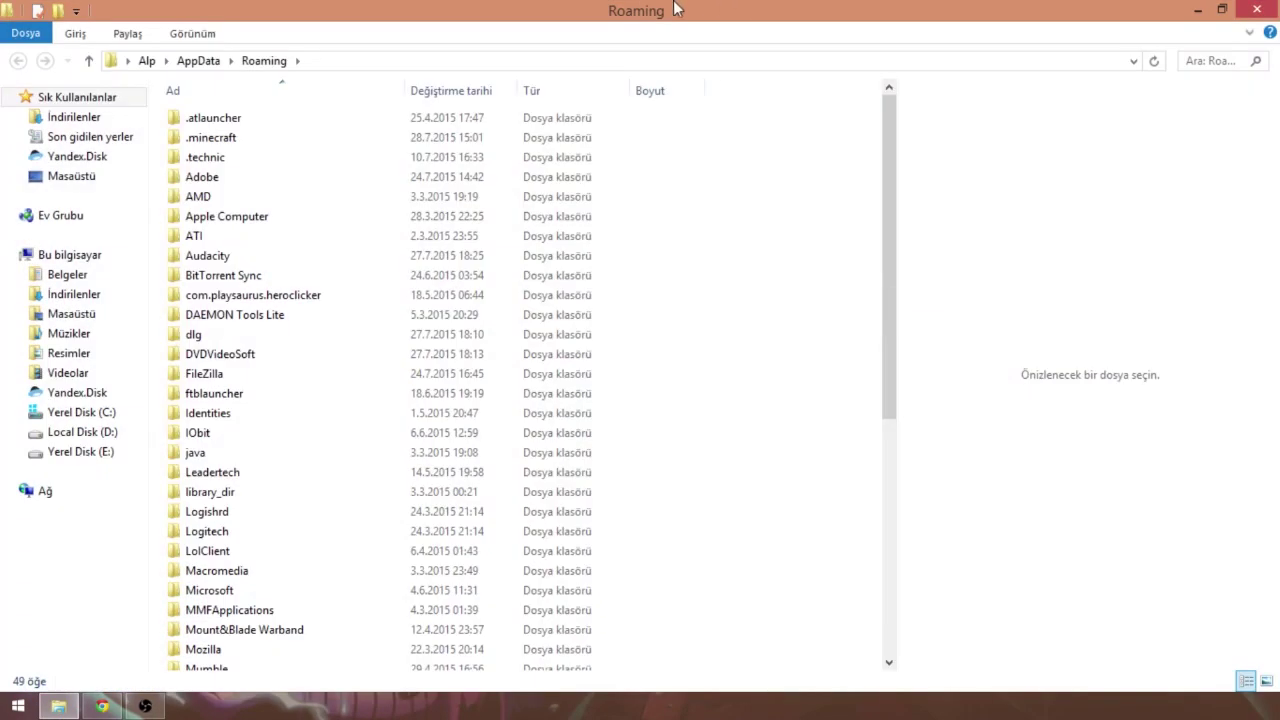
double_click(222, 138)
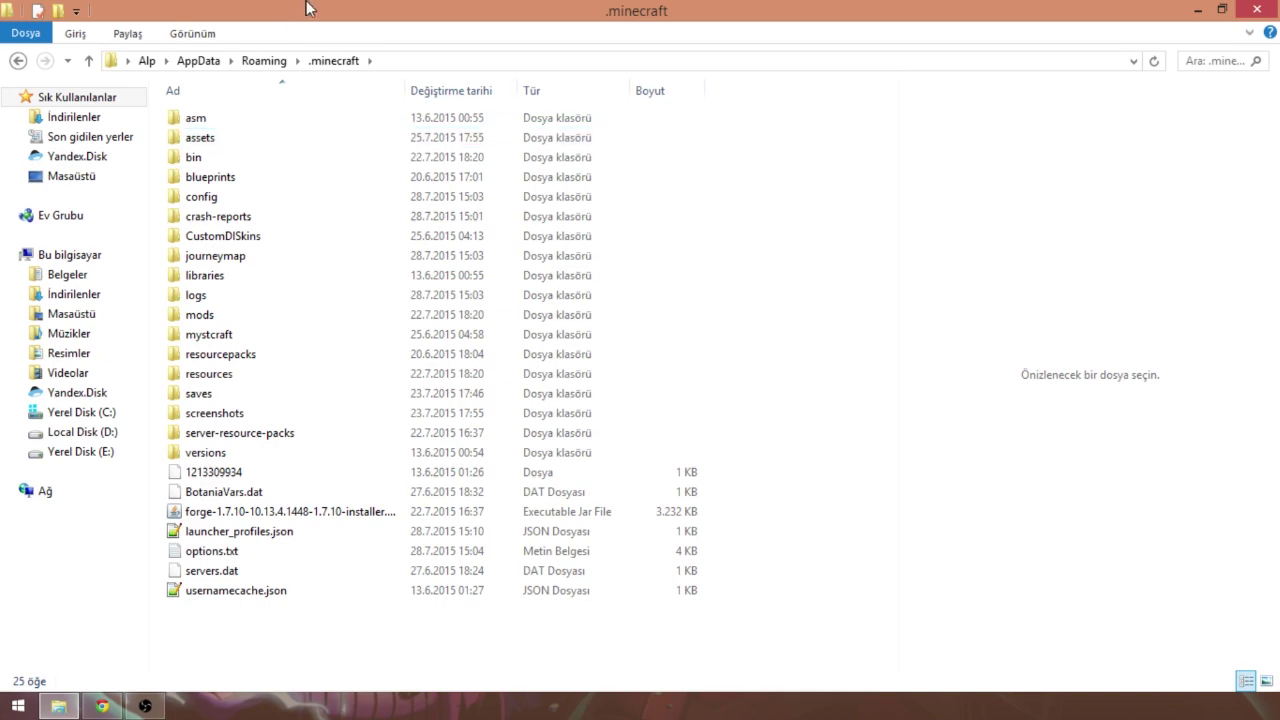
key(super+Down)
drag(315, 22, 763, 38)
Rearrange the extracted options.txt, bin, config, mods and resources items on the desktop and close the .minecraft folder.
drag(132, 91, 352, 425)
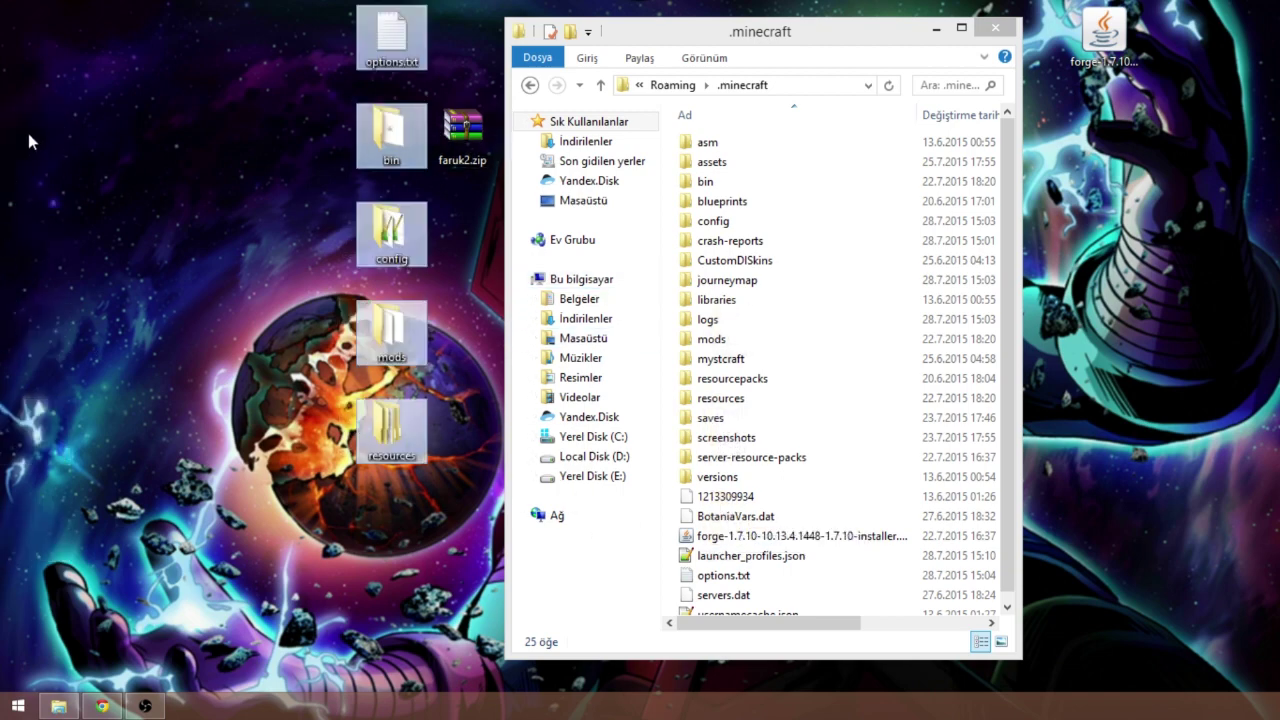
click(988, 32)
drag(393, 100, 153, 398)
drag(224, 16, 68, 460)
drag(106, 430, 36, 430)
click(444, 362)
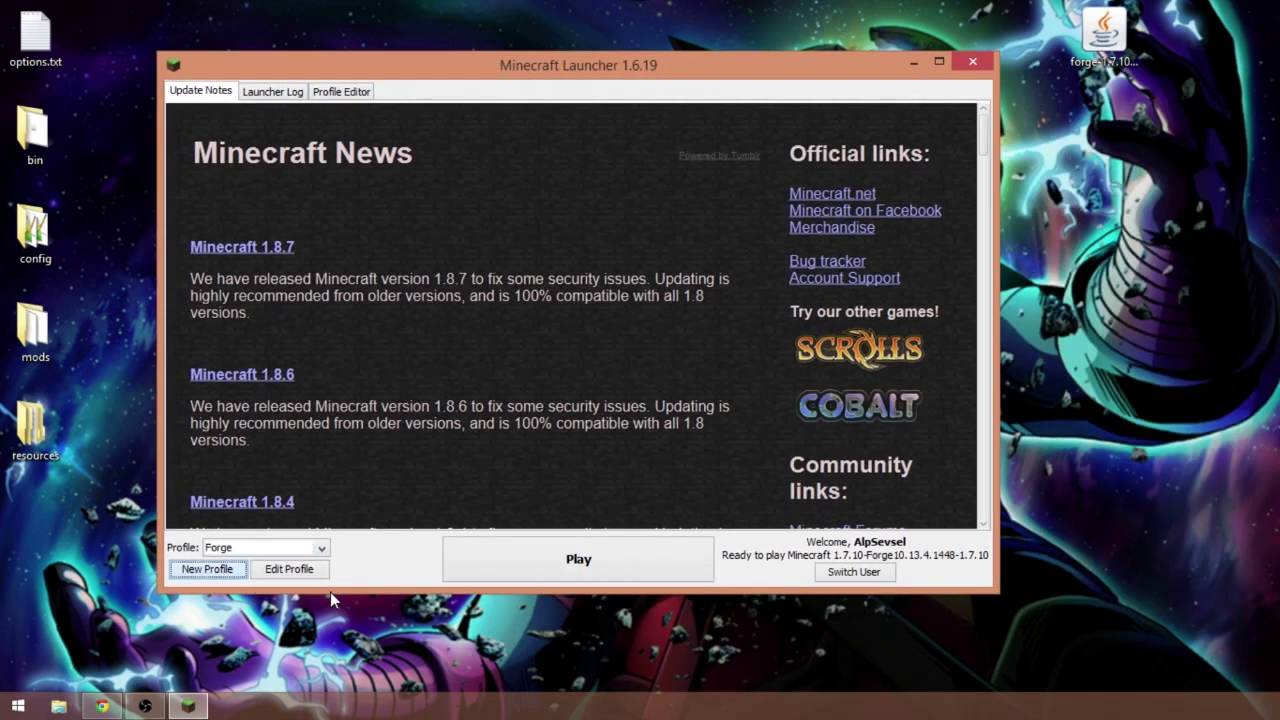
View the Forge profile's settings without changes, and switch the Minecraft Launcher to another profile and back to Forge.
click(288, 569)
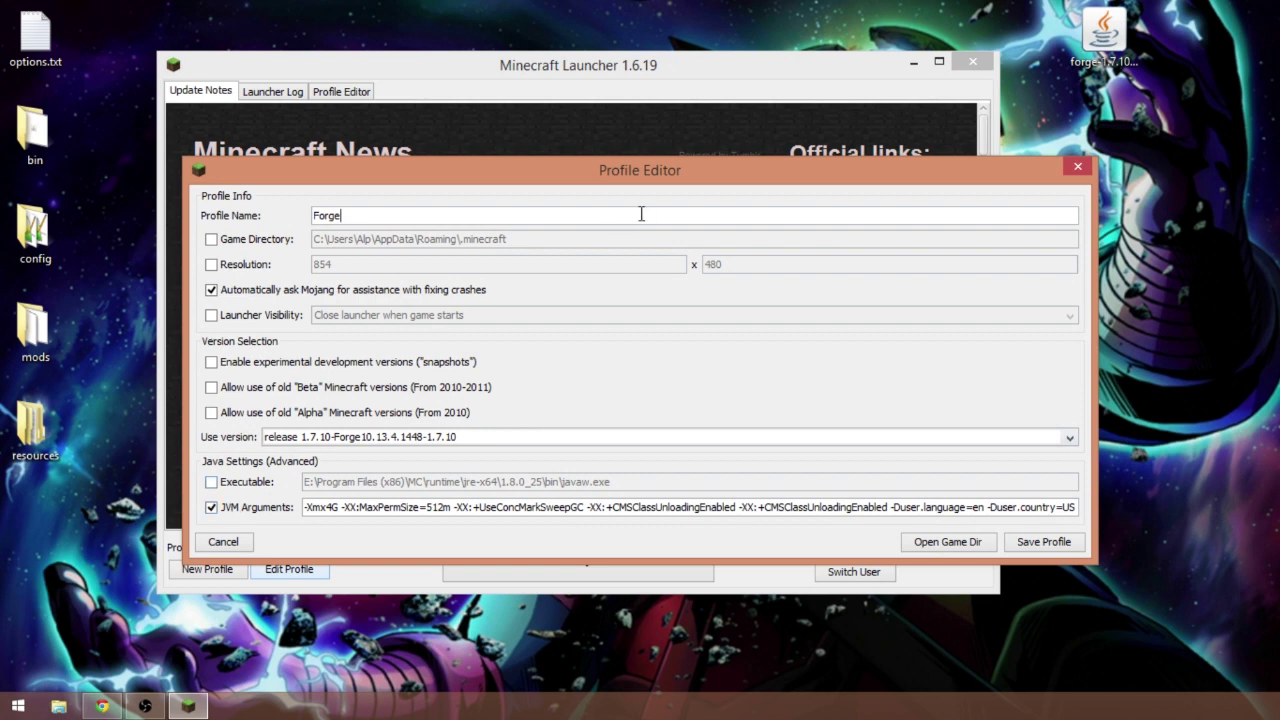
click(241, 545)
click(321, 548)
click(300, 565)
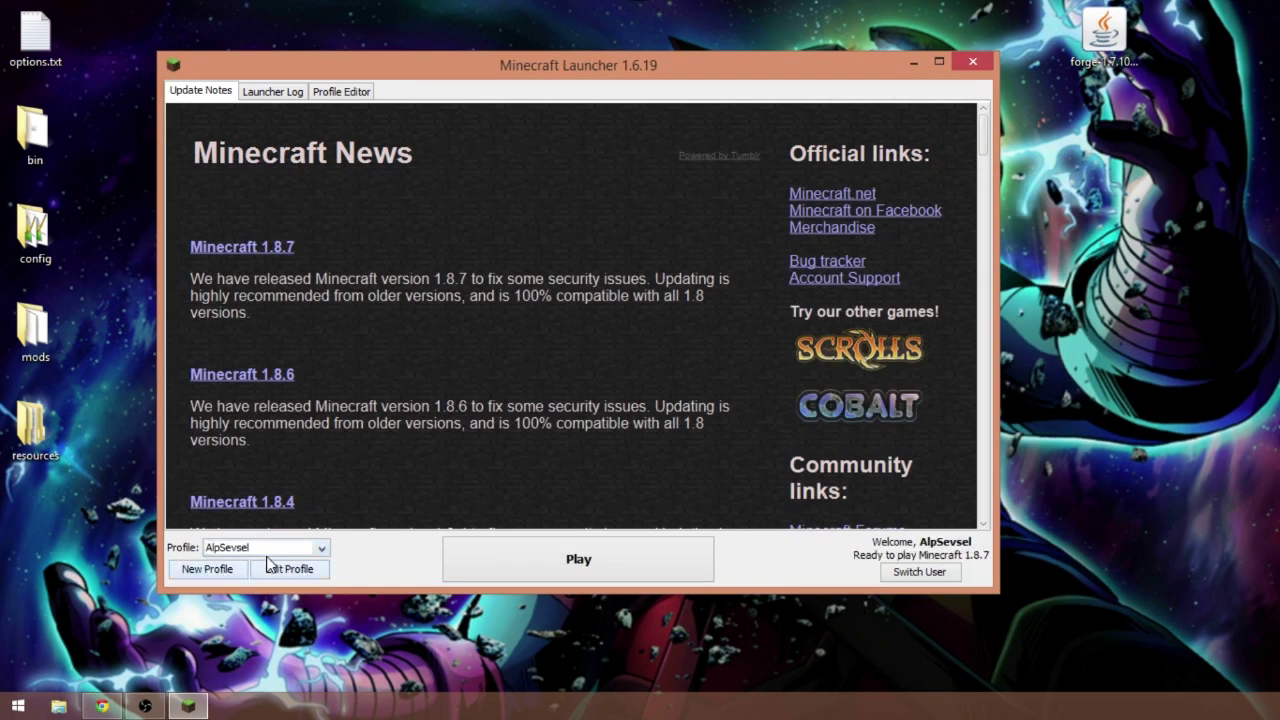
click(321, 550)
click(304, 581)
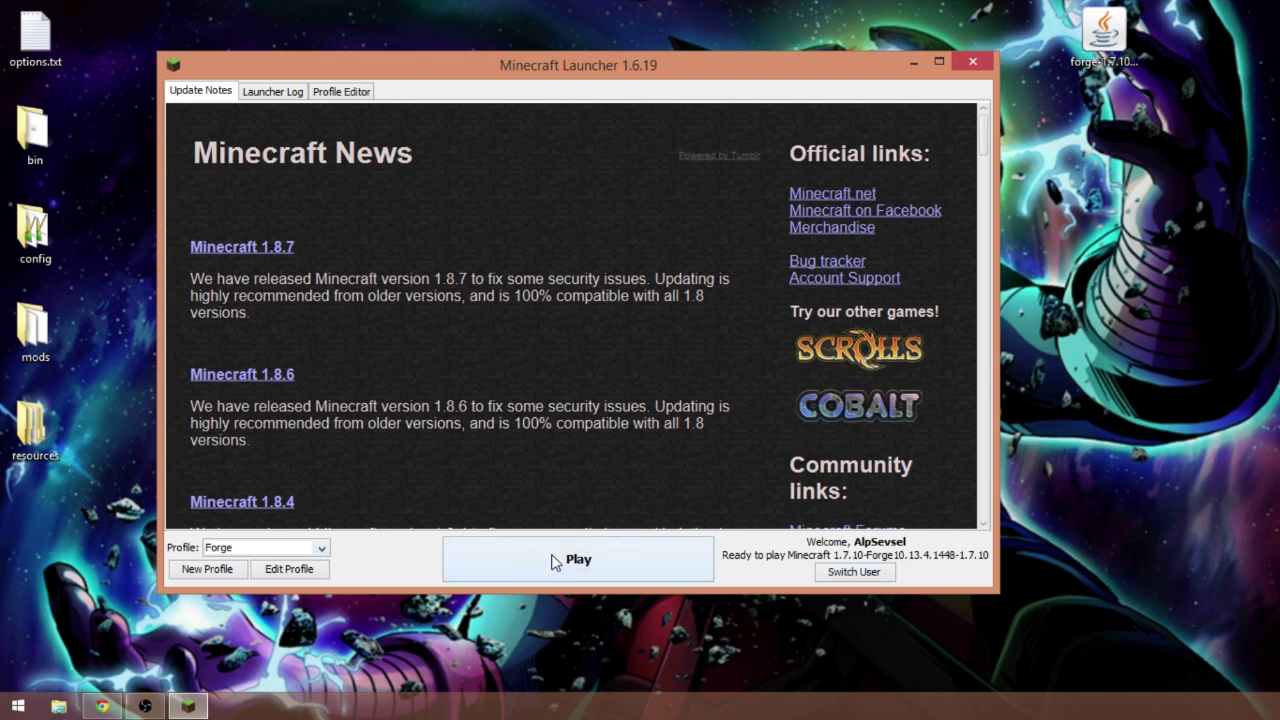
Open the Forge profile's settings and highlight its JVM arguments, including the language and country options.
click(292, 569)
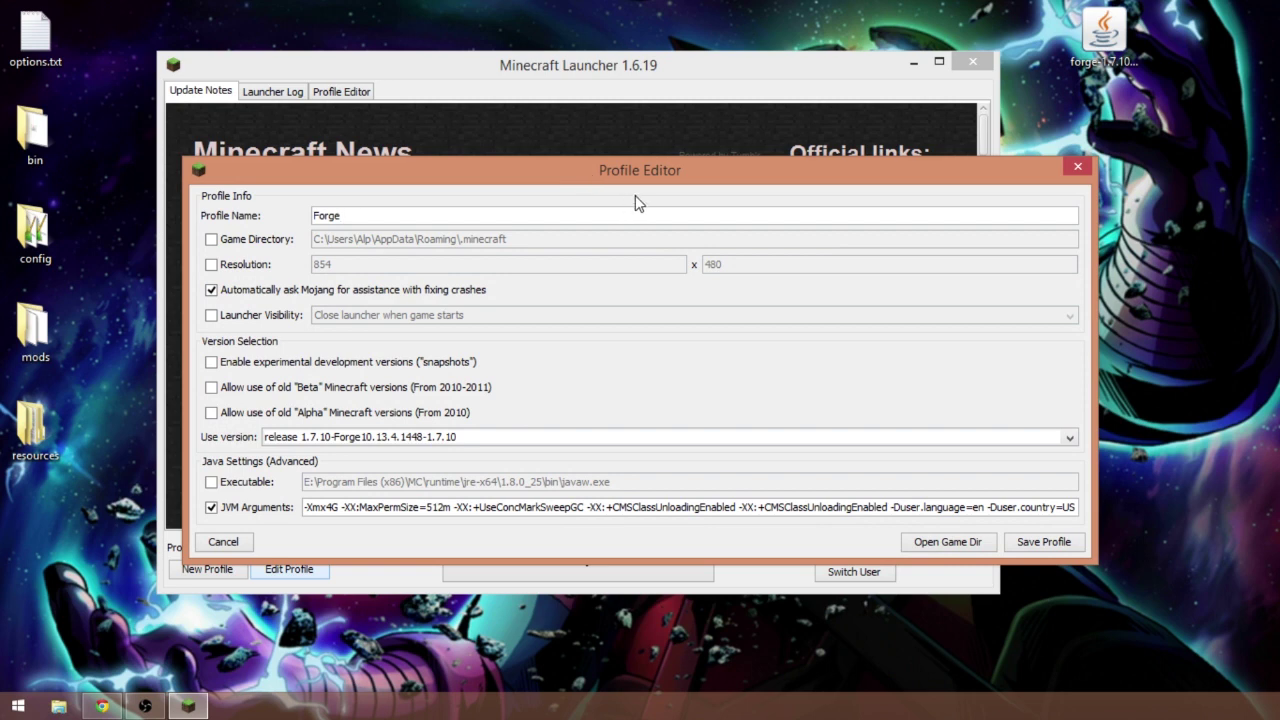
drag(638, 155, 528, 112)
triple_click(294, 490)
click(294, 490)
triple_click(294, 490)
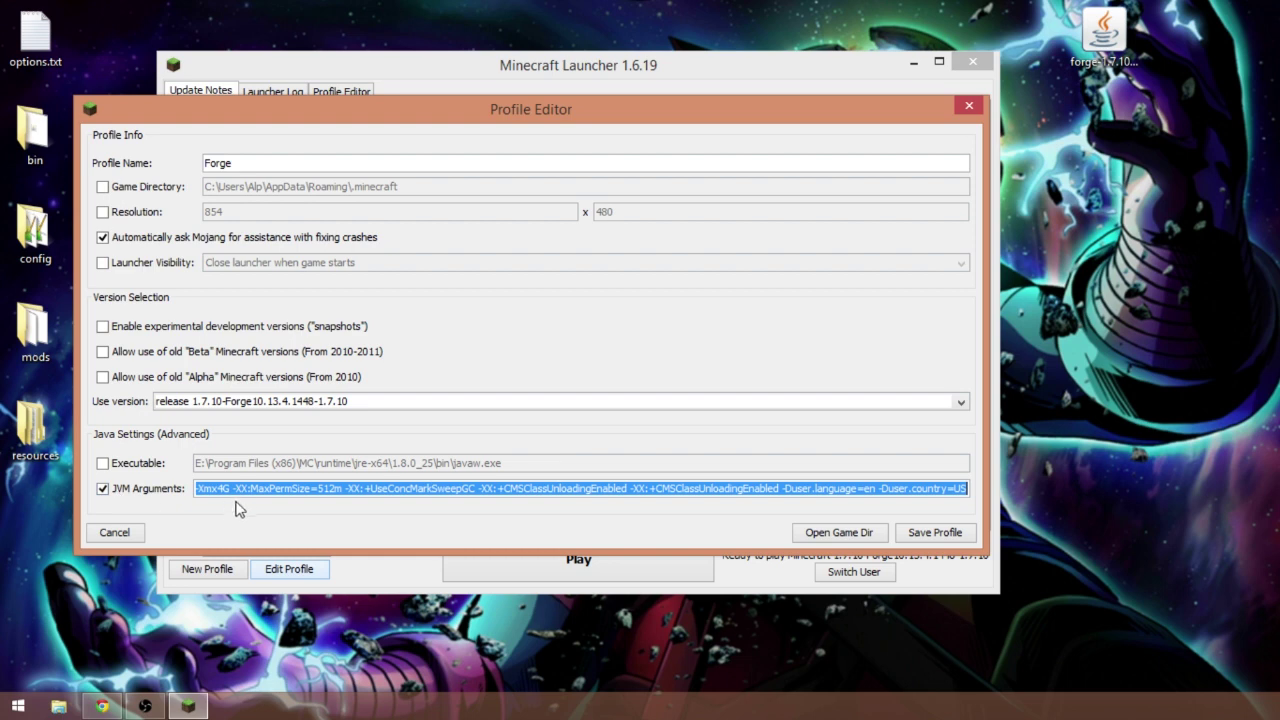
click(782, 492)
drag(780, 488, 198, 489)
click(341, 490)
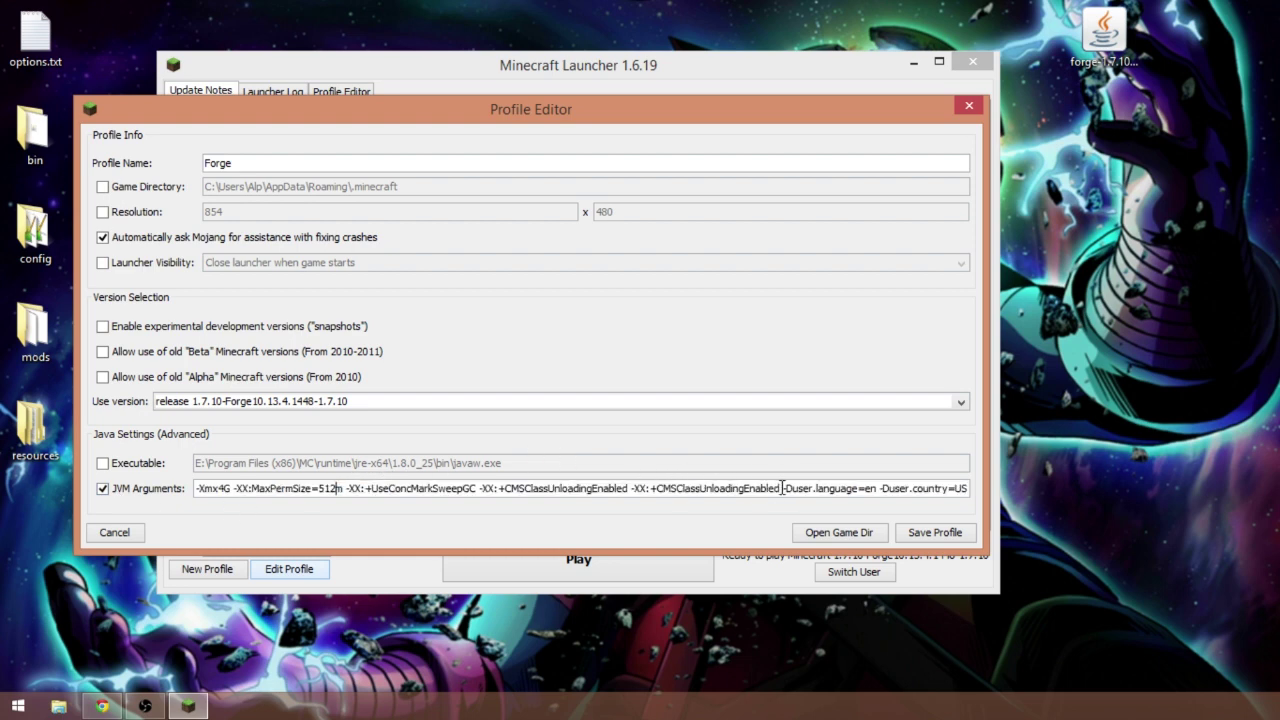
key(shift+Home)
key(shift+End)
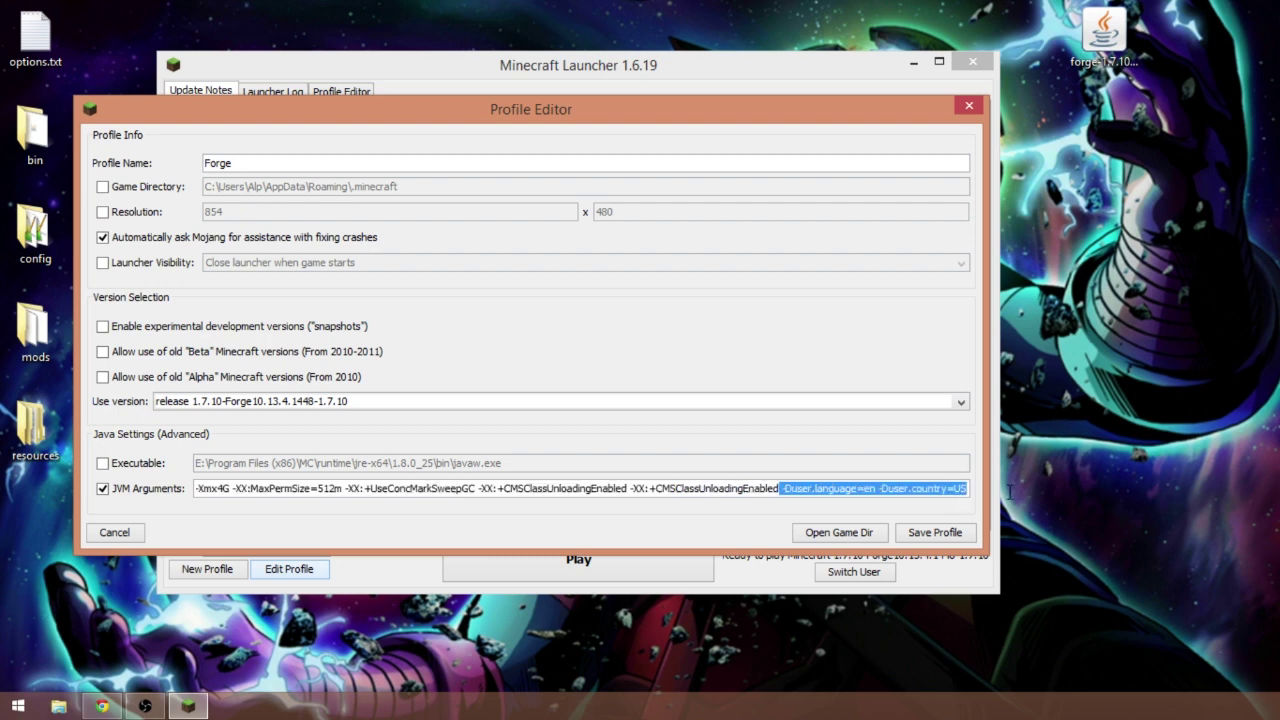
Copy and remove -Duser.language=en -Duser.country=US from the Forge profile's JVM arguments, save the profile and launch the game.
click(812, 488)
drag(782, 488, 1135, 510)
key(ctrl+c)
key(BackSpace)
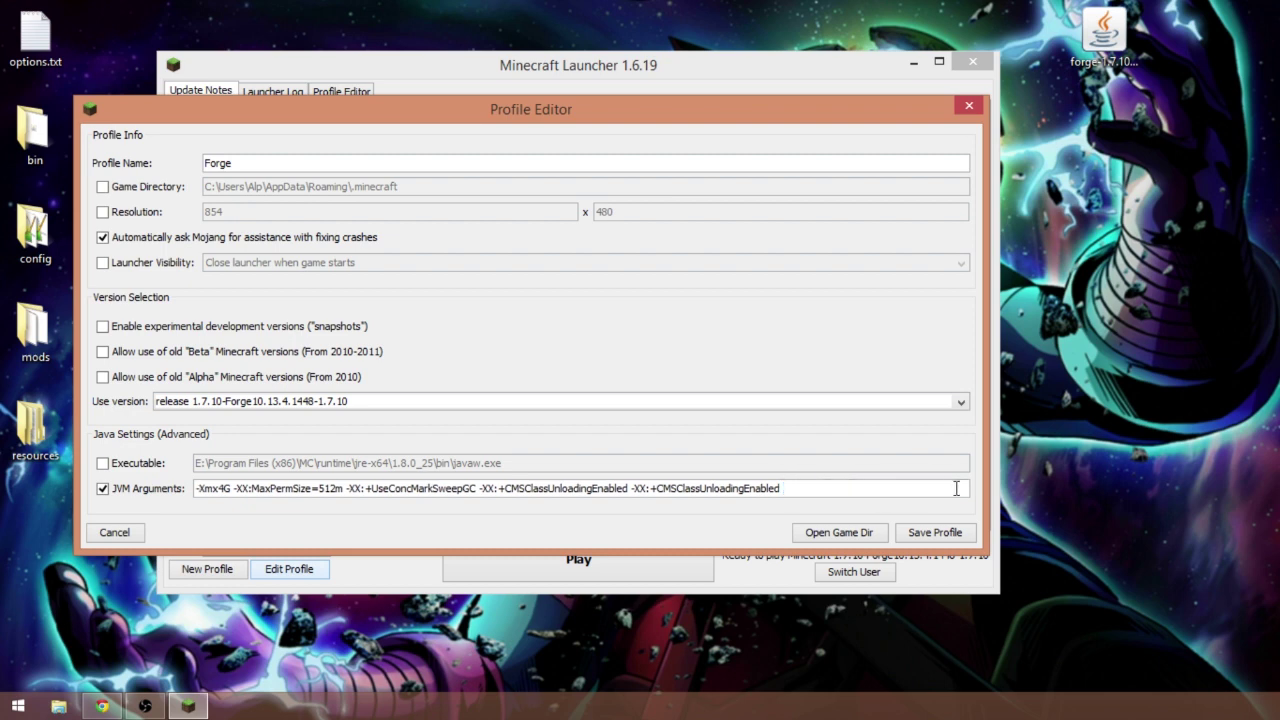
click(934, 533)
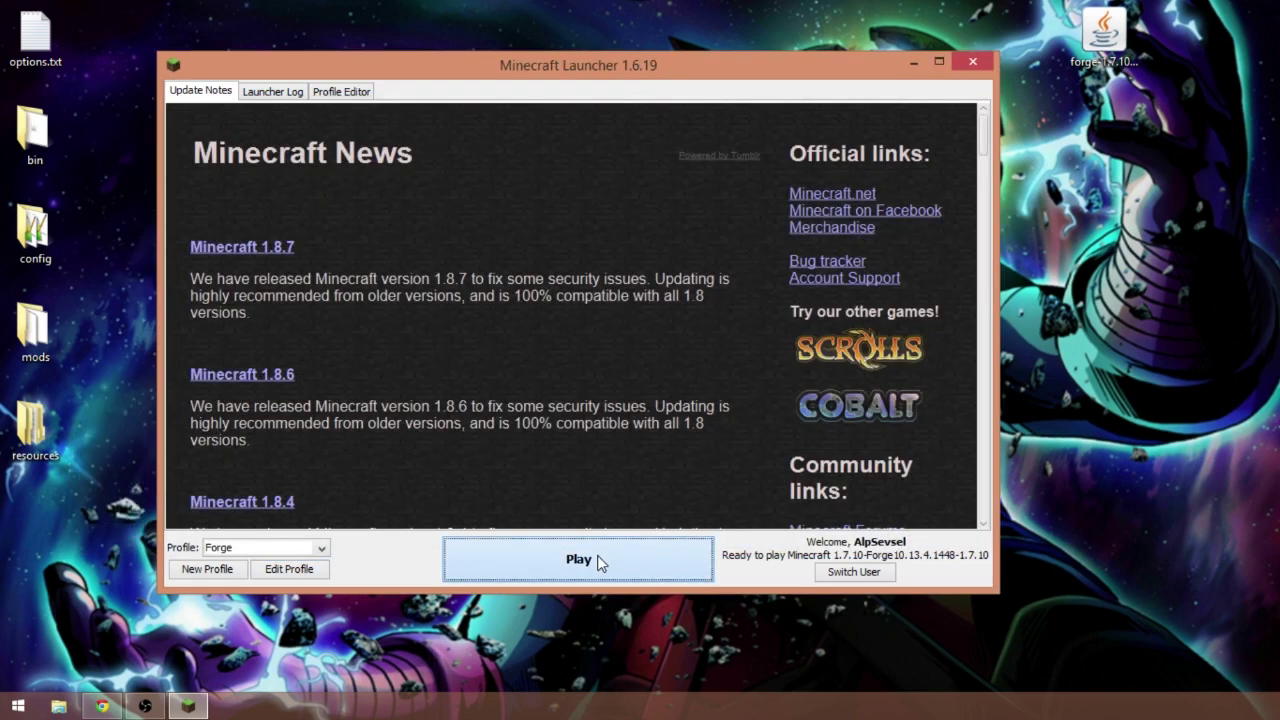
click(600, 562)
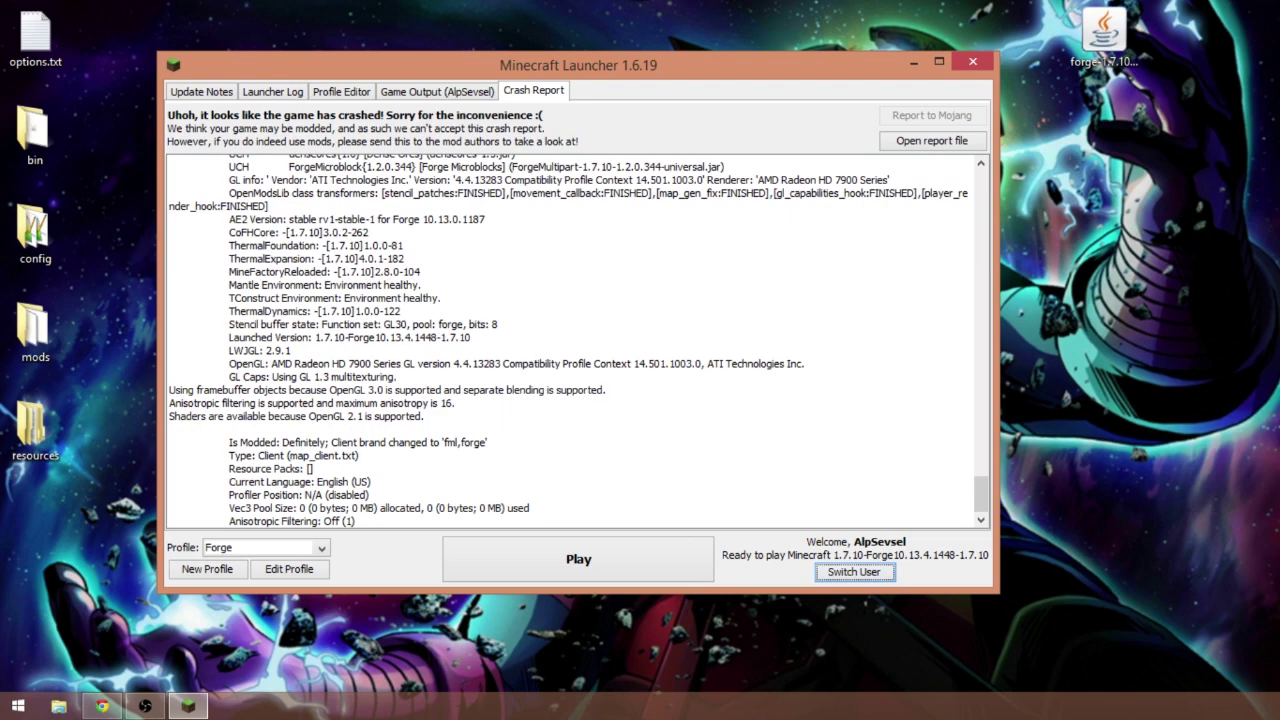
Append -Duser.language=en -Duser.country=US after a space to the Forge profile's JVM arguments, save the profile and launch the game.
click(289, 569)
drag(940, 507, 983, 507)
click(982, 507)
key(ctrl+v)
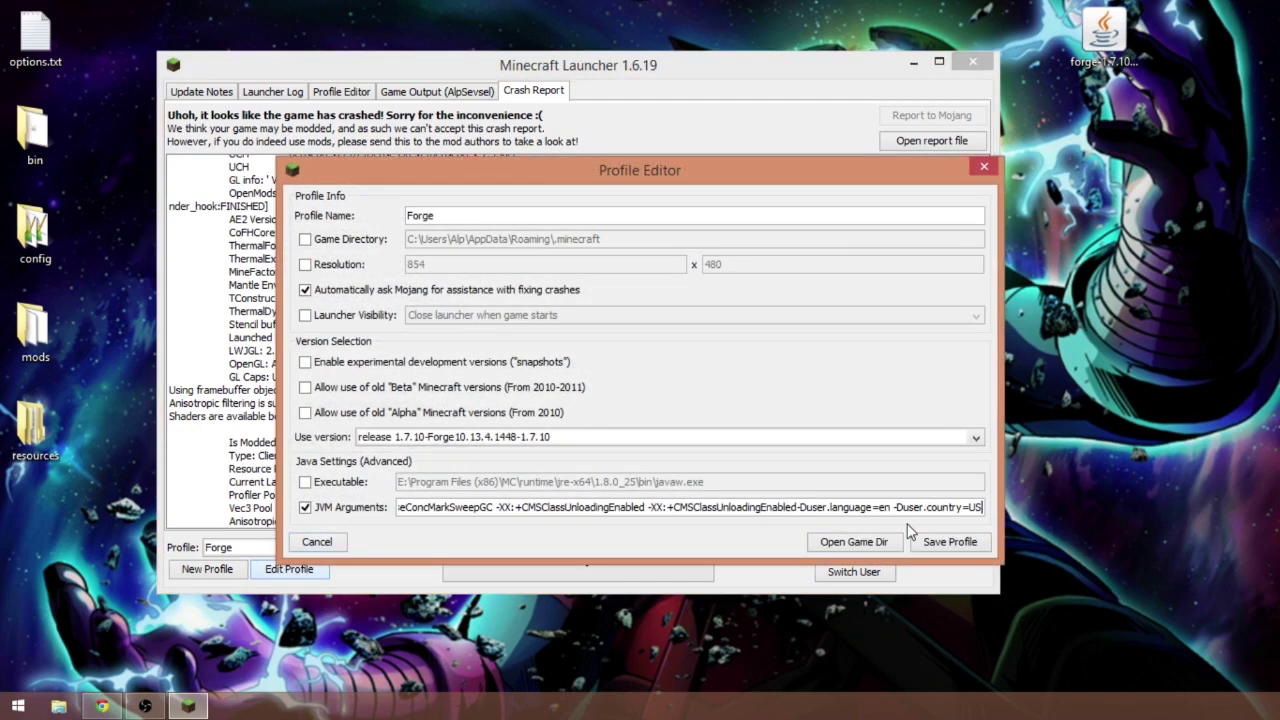
click(796, 507)
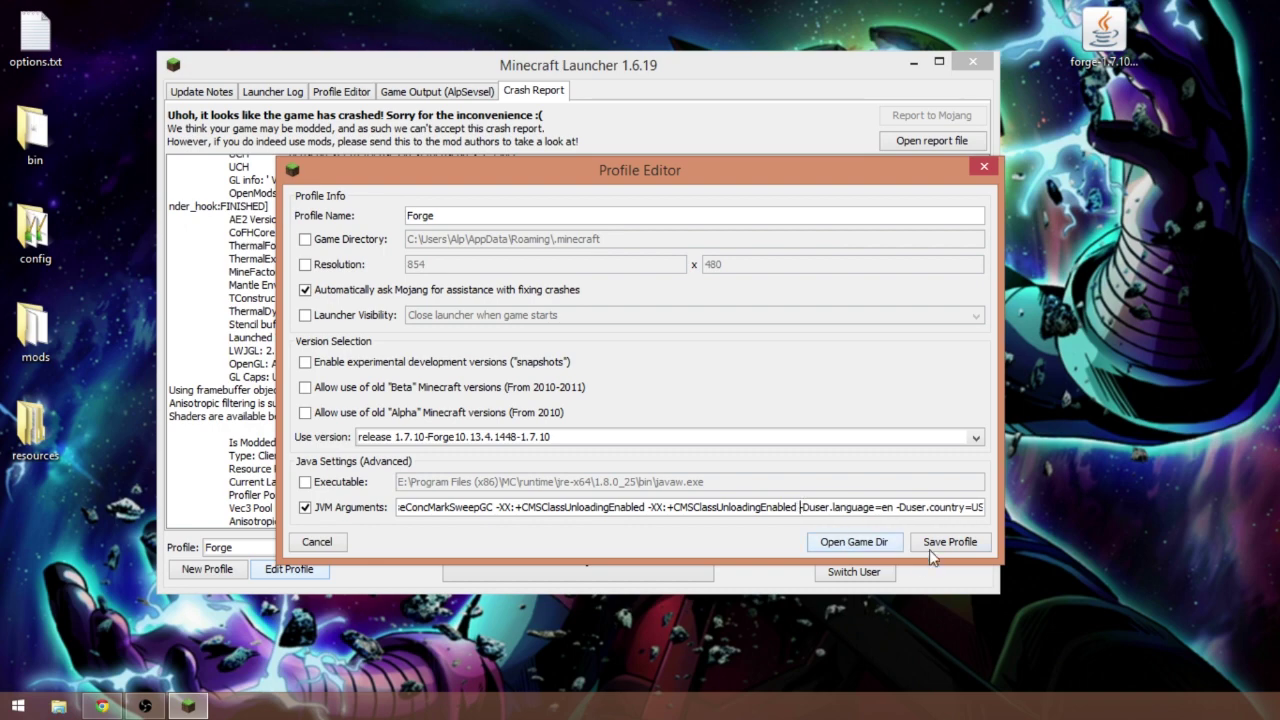
click(927, 541)
click(588, 558)
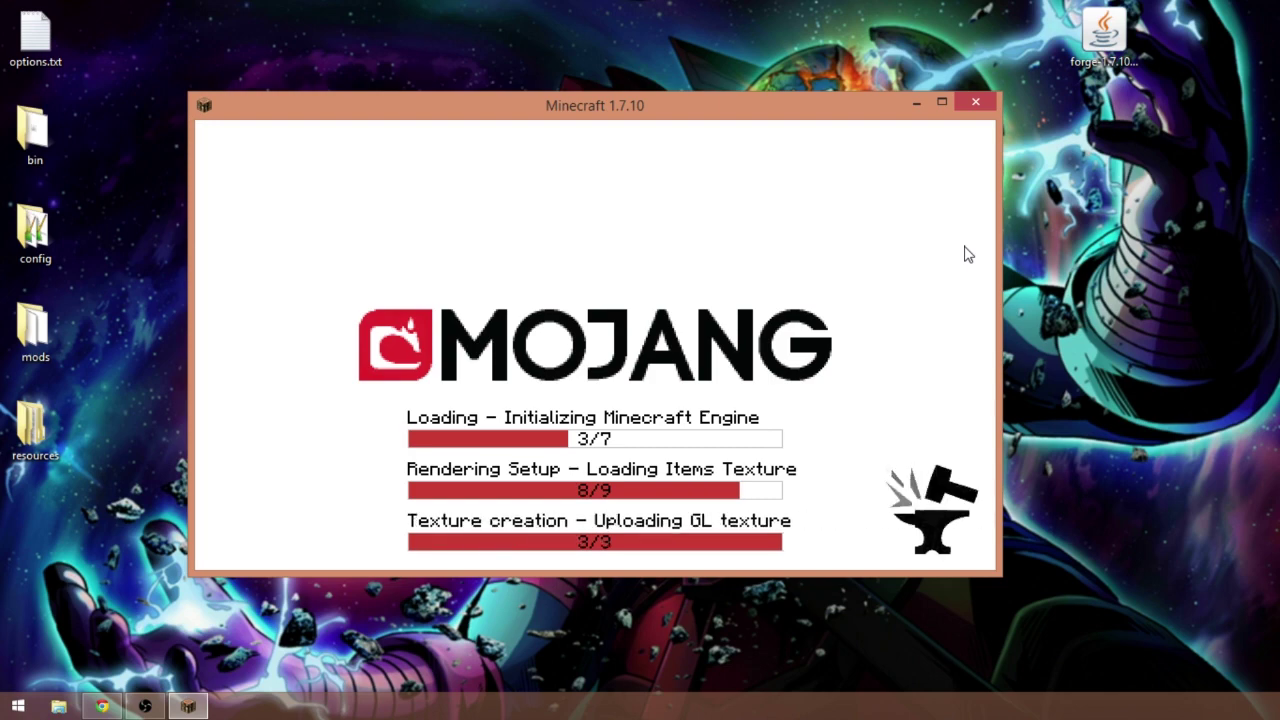
Maximize the Minecraft 1.7.10 game window.
key(super+e)
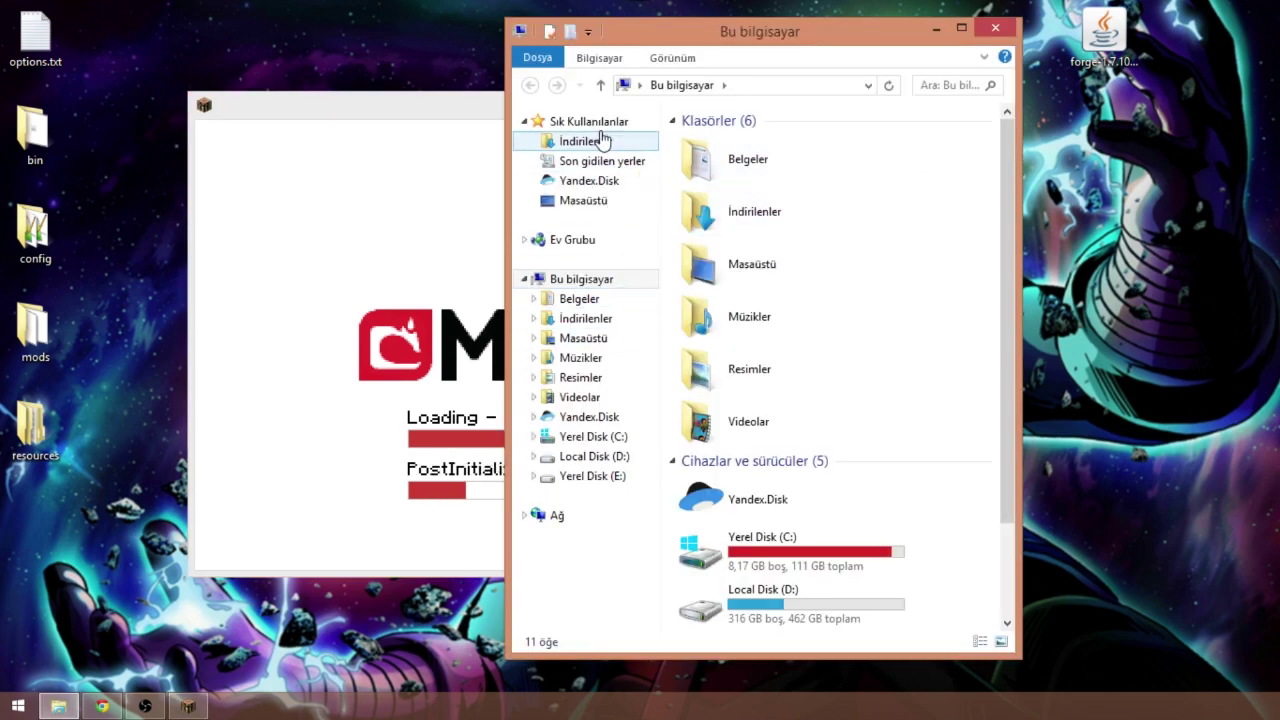
key(alt+F4)
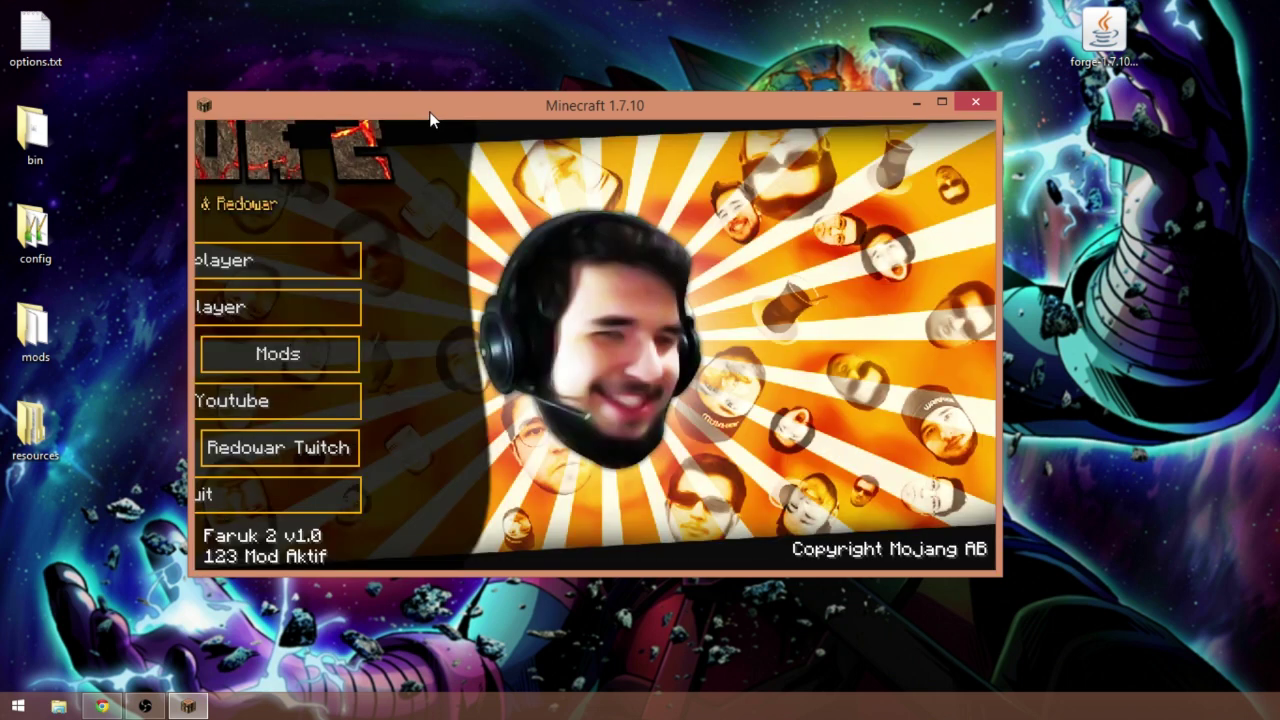
double_click(550, 110)
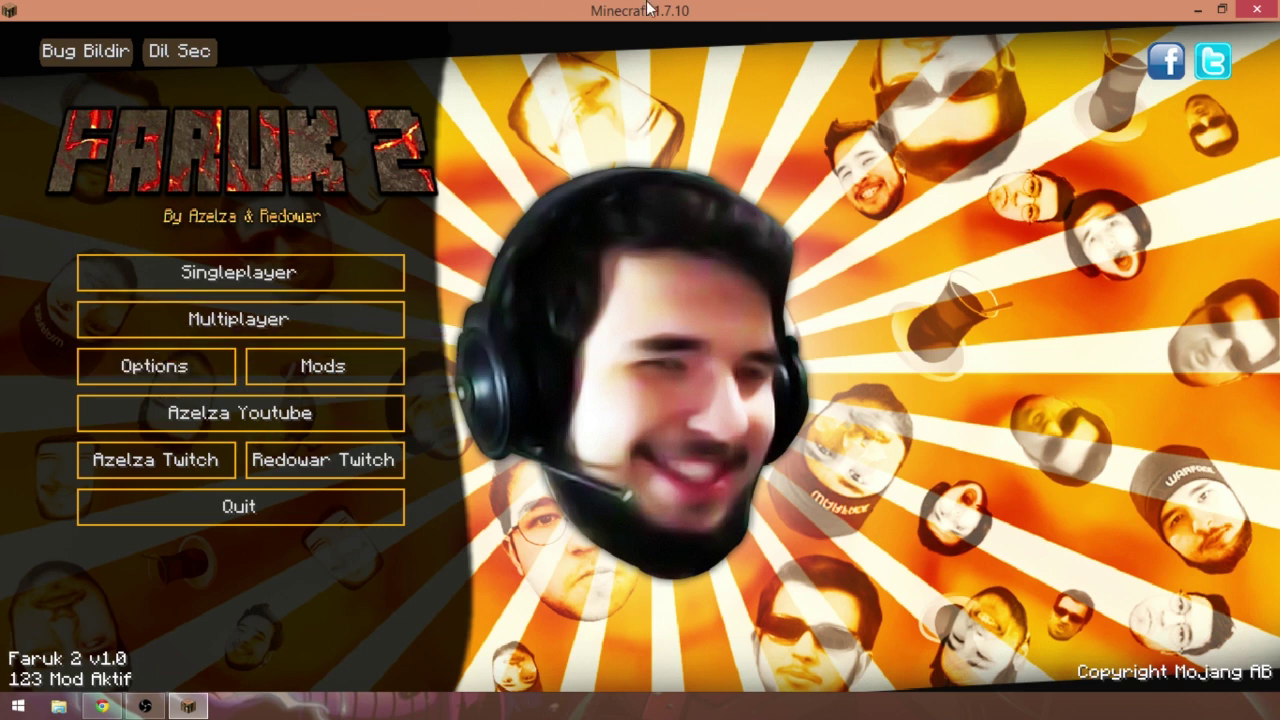
Review the game's video settings and return to the main menu.
click(164, 366)
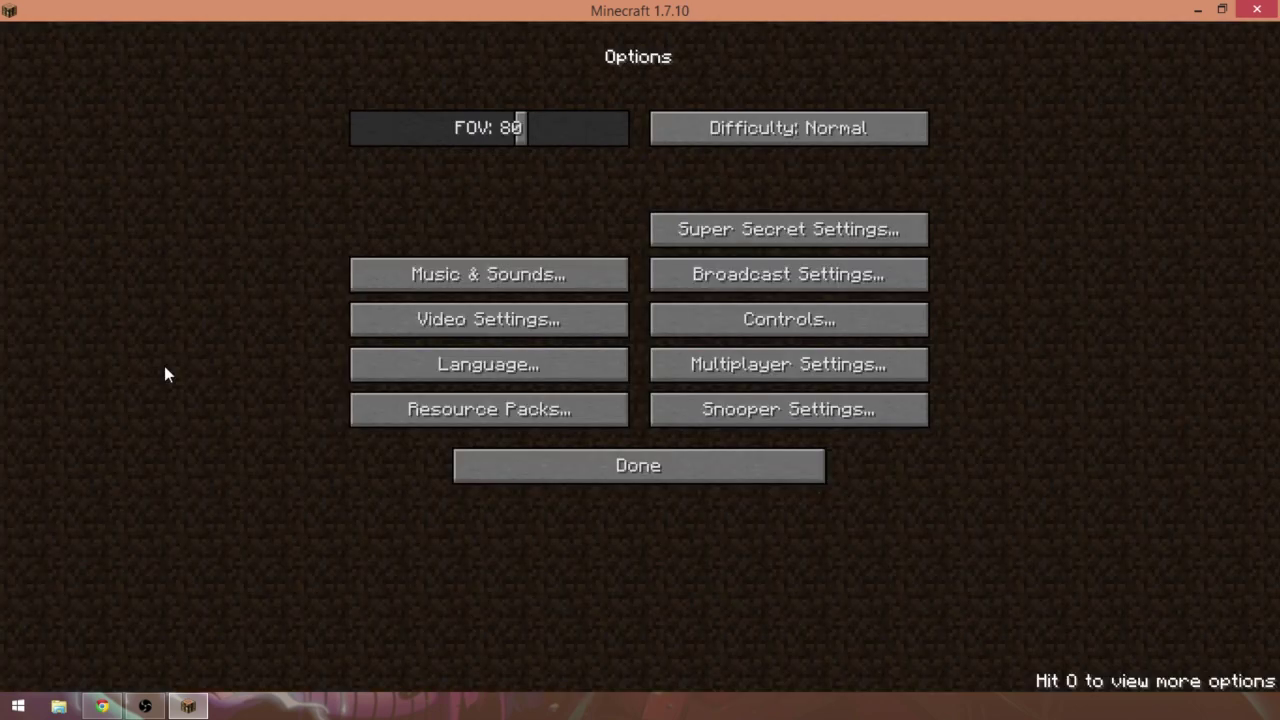
click(494, 321)
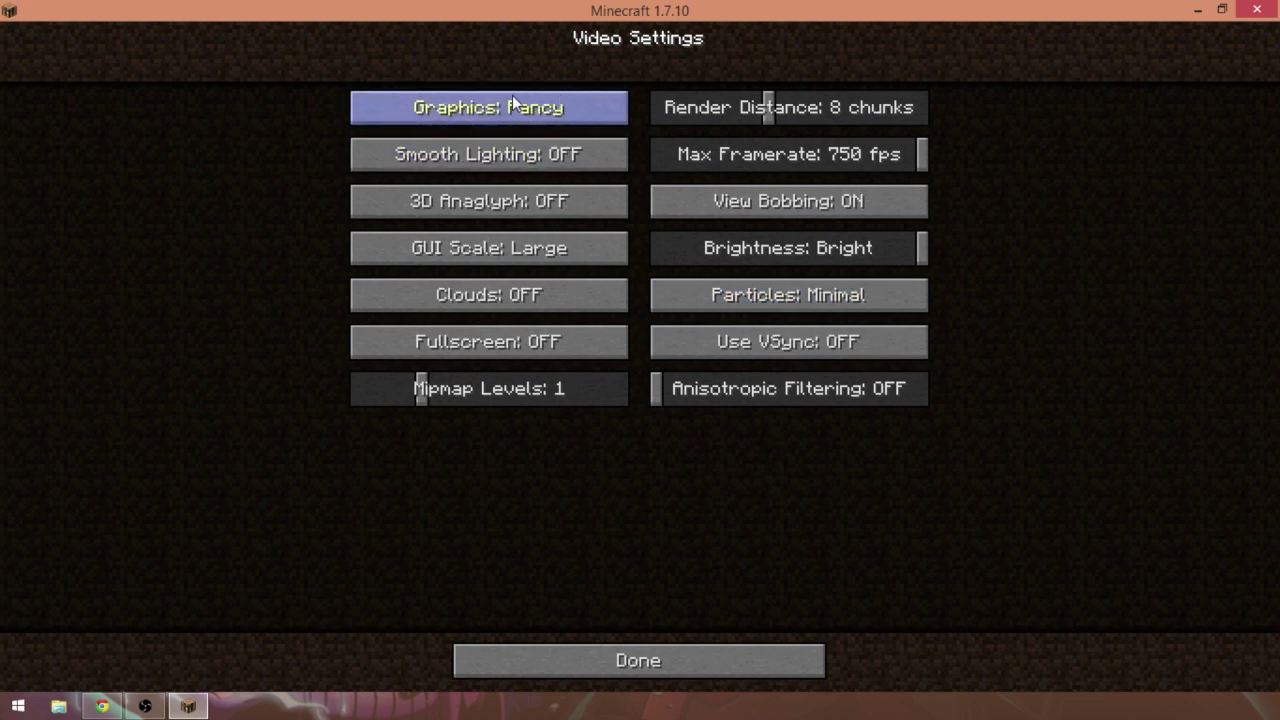
click(670, 662)
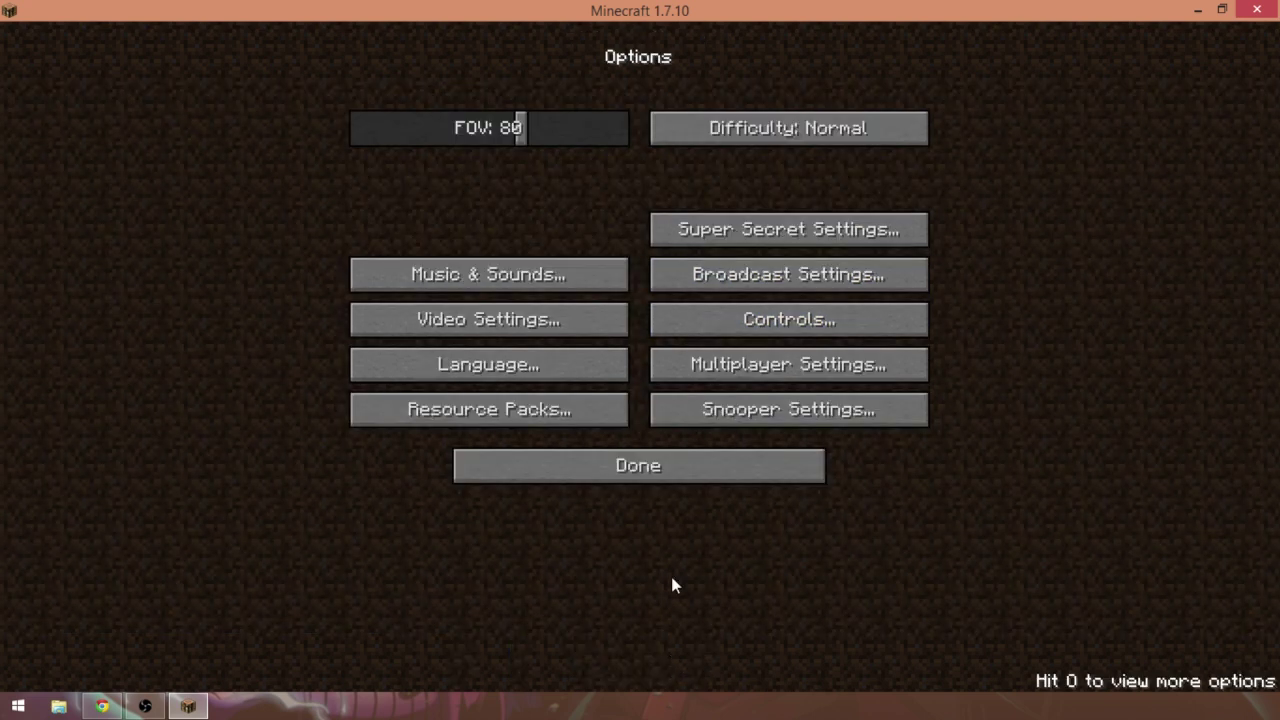
click(701, 468)
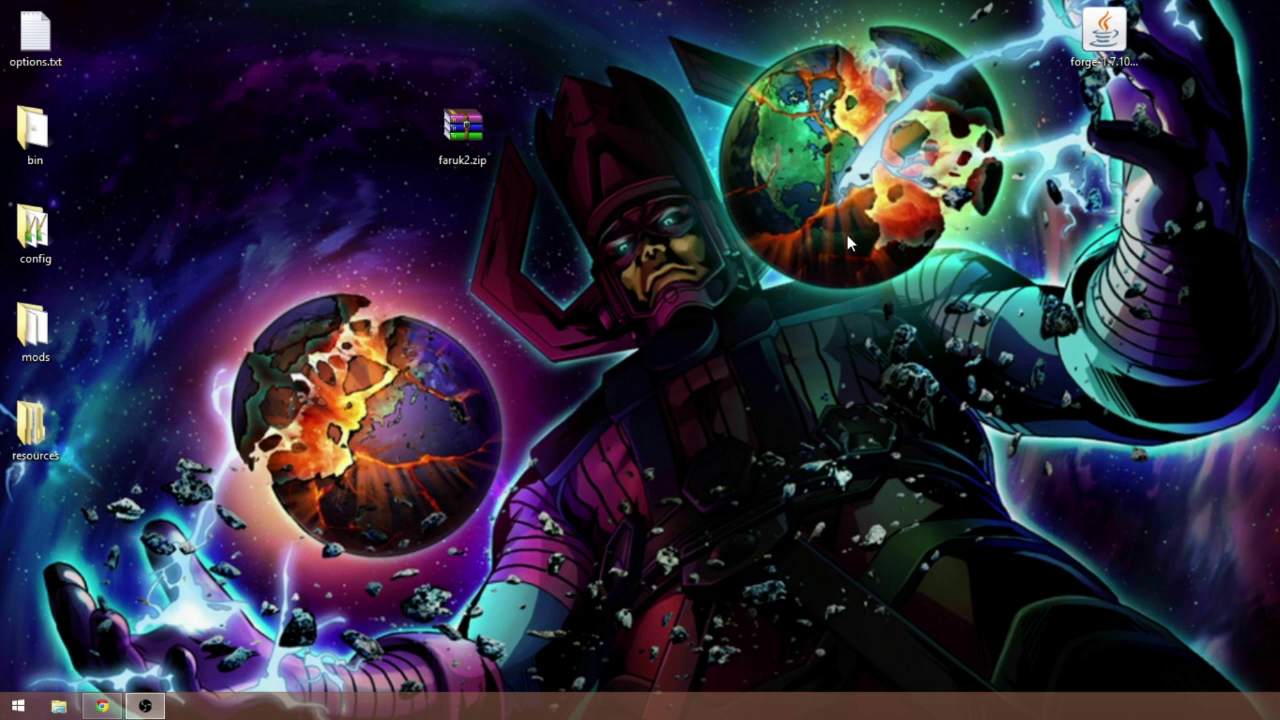
Open the Windows Control Panel (Denetim Masası) and go to its language (Dil) preferences.
key(super+s)
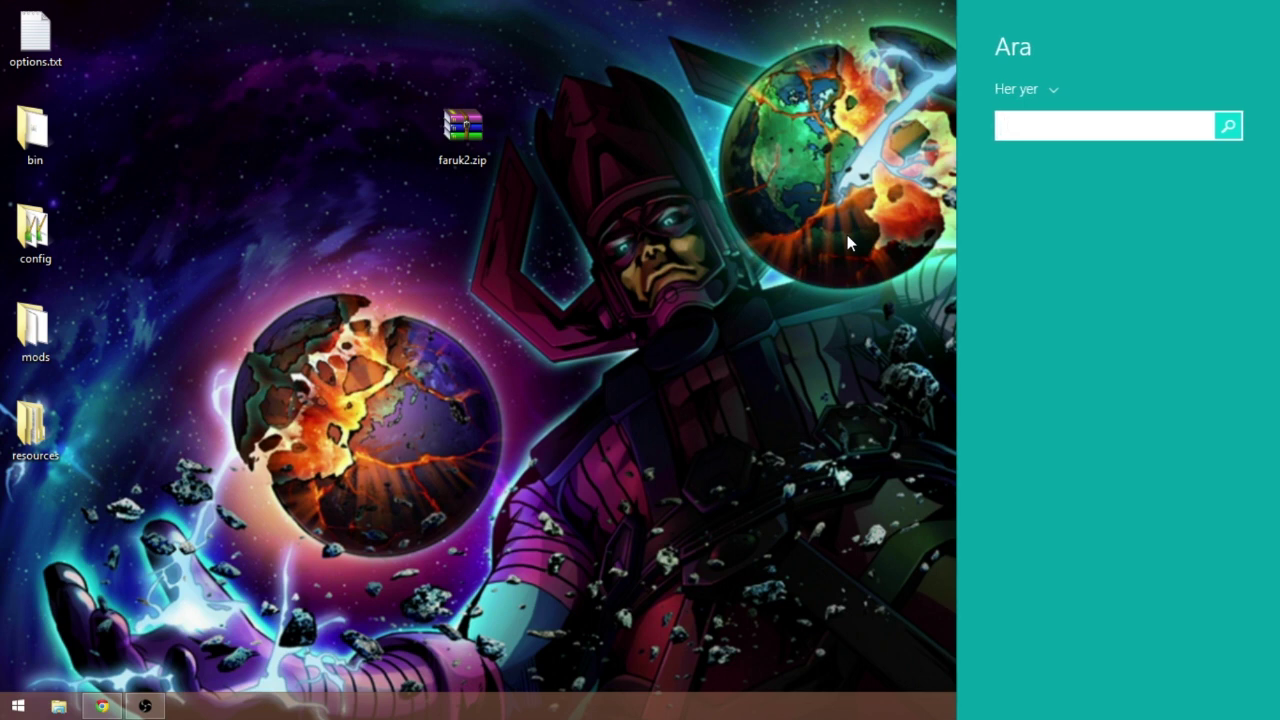
text(denetim Masası)
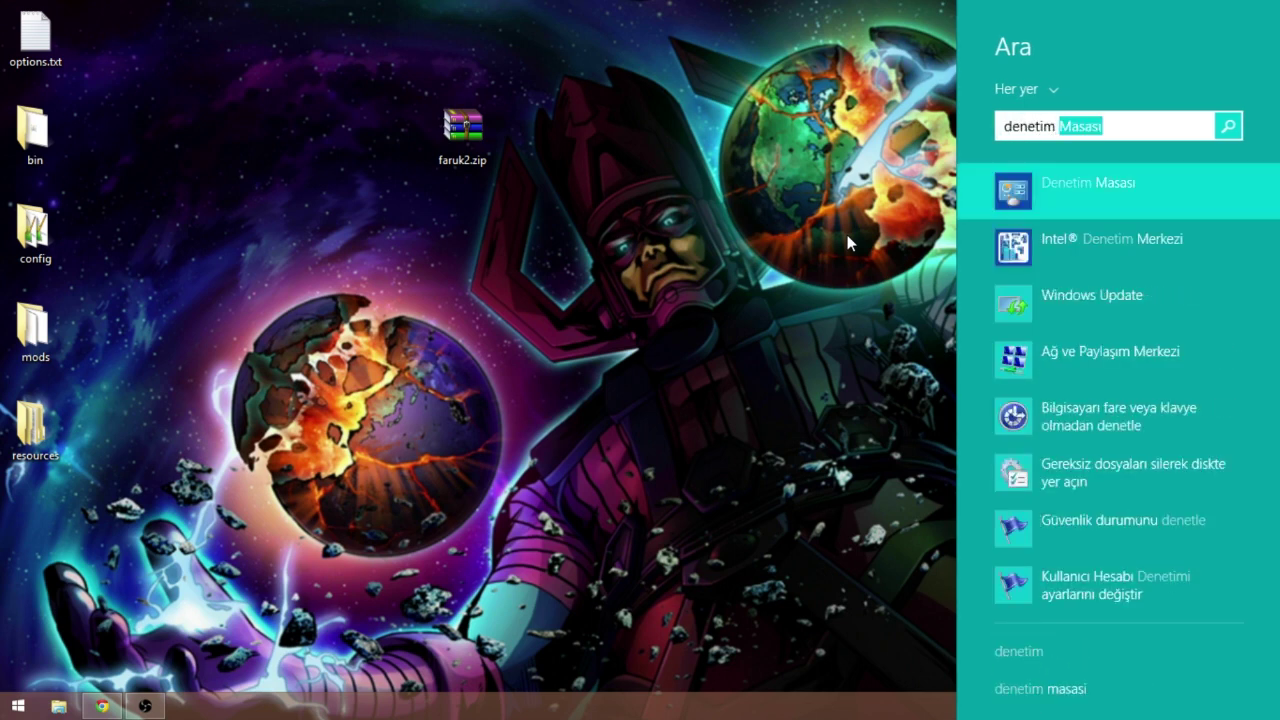
key(Return)
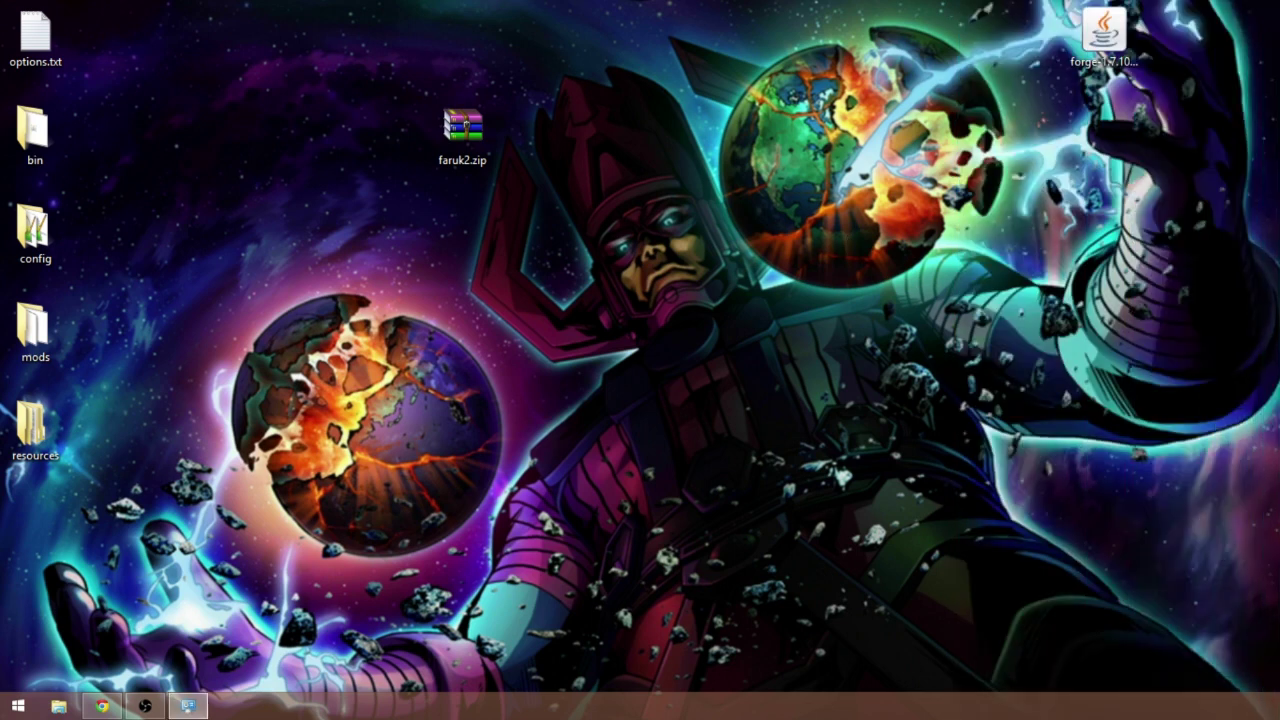
drag(890, 15, 757, 8)
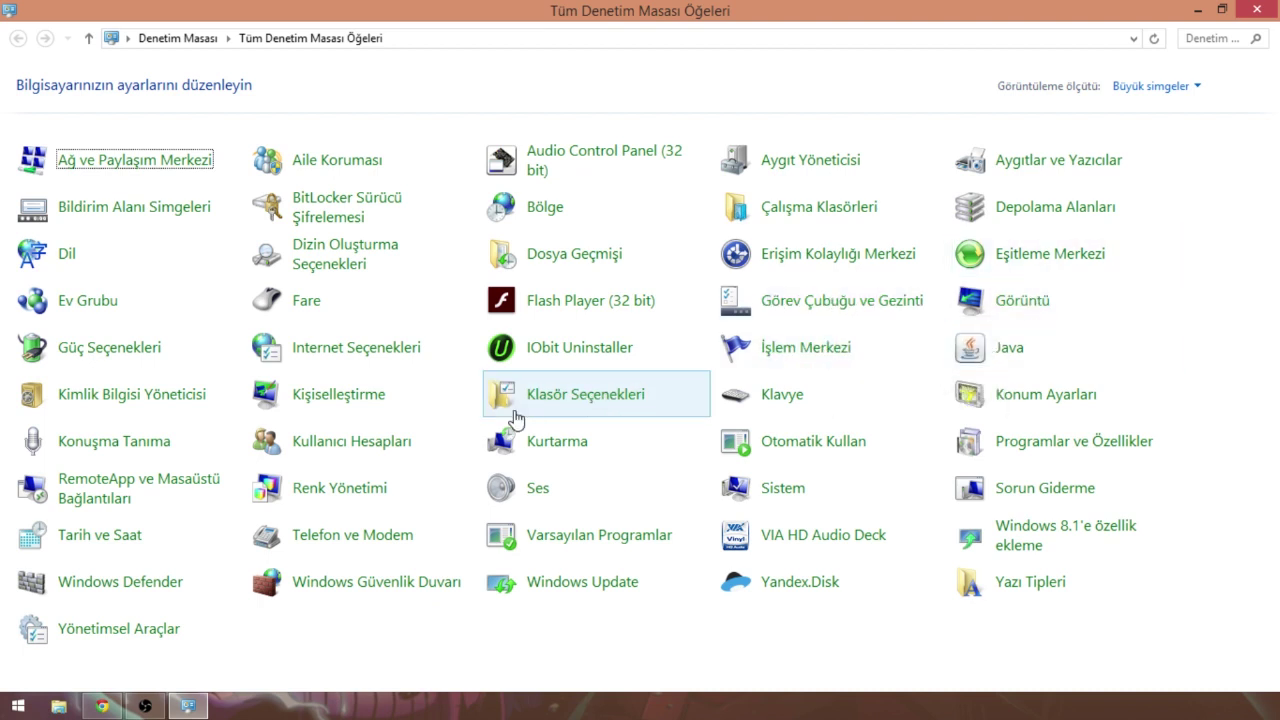
click(67, 258)
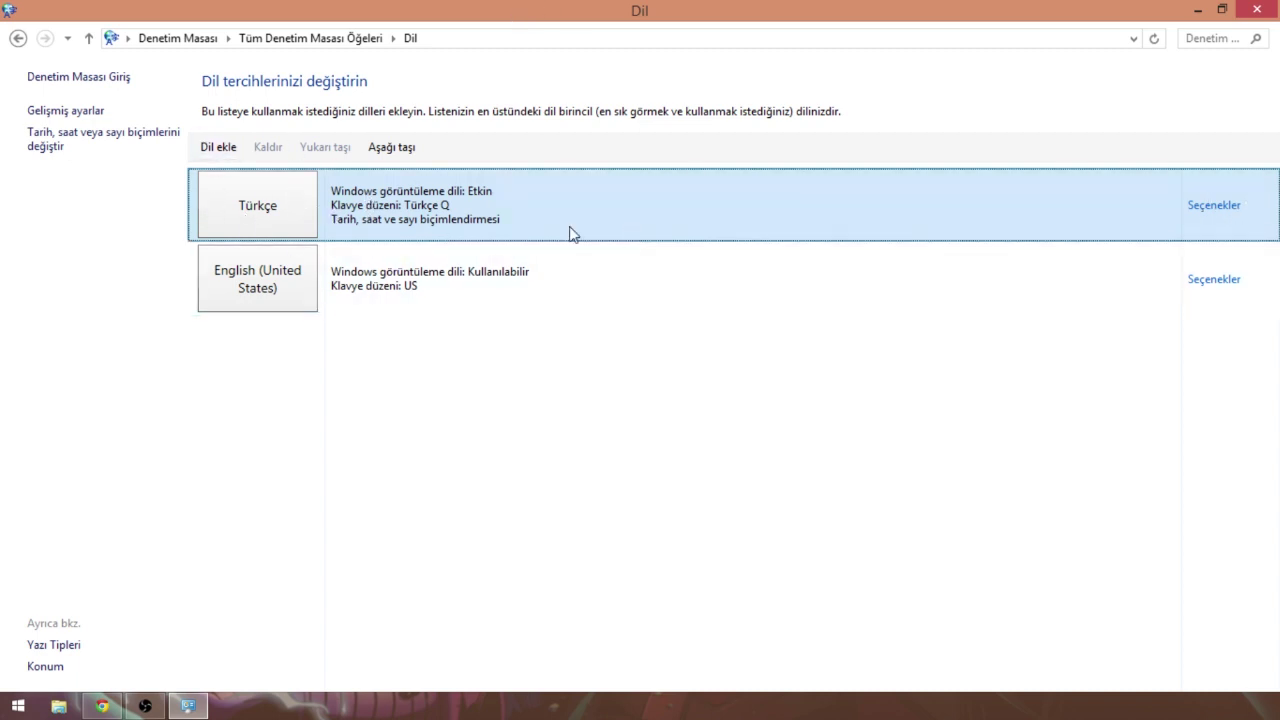
Start adding a Windows language and open the regional variants of English (İngilizce).
click(220, 147)
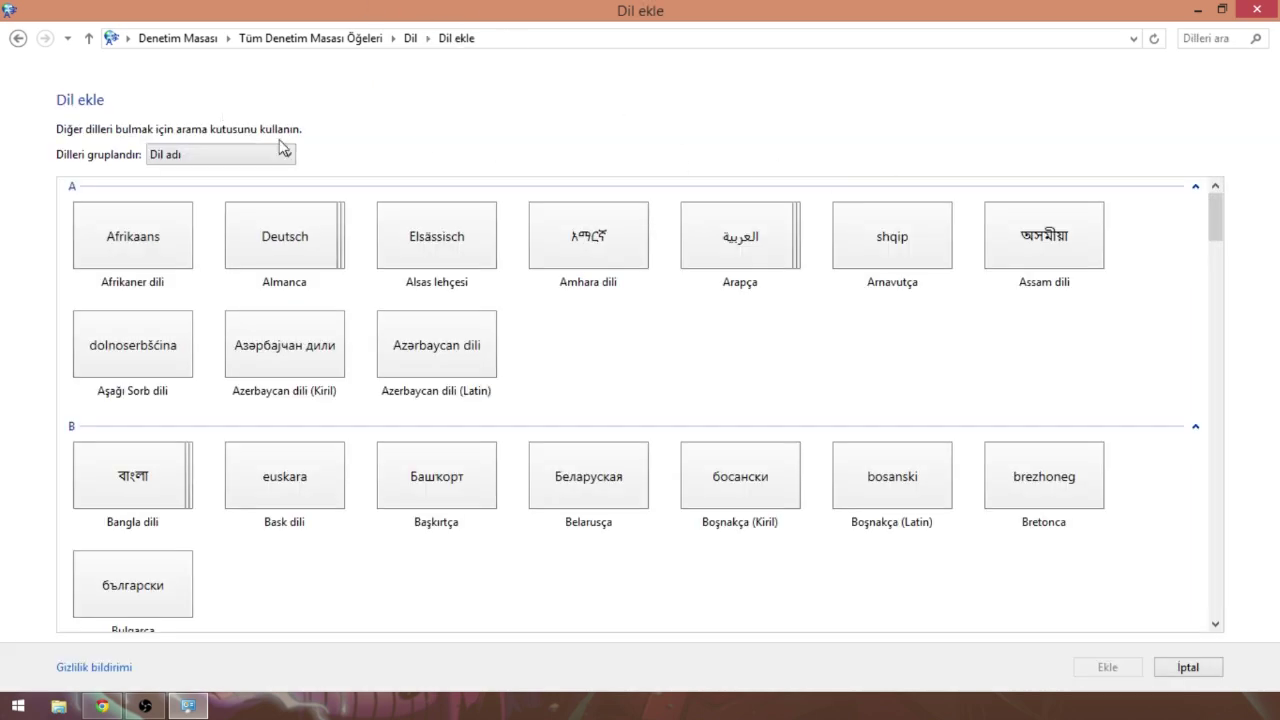
click(268, 155)
click(268, 158)
drag(1215, 202, 1234, 271)
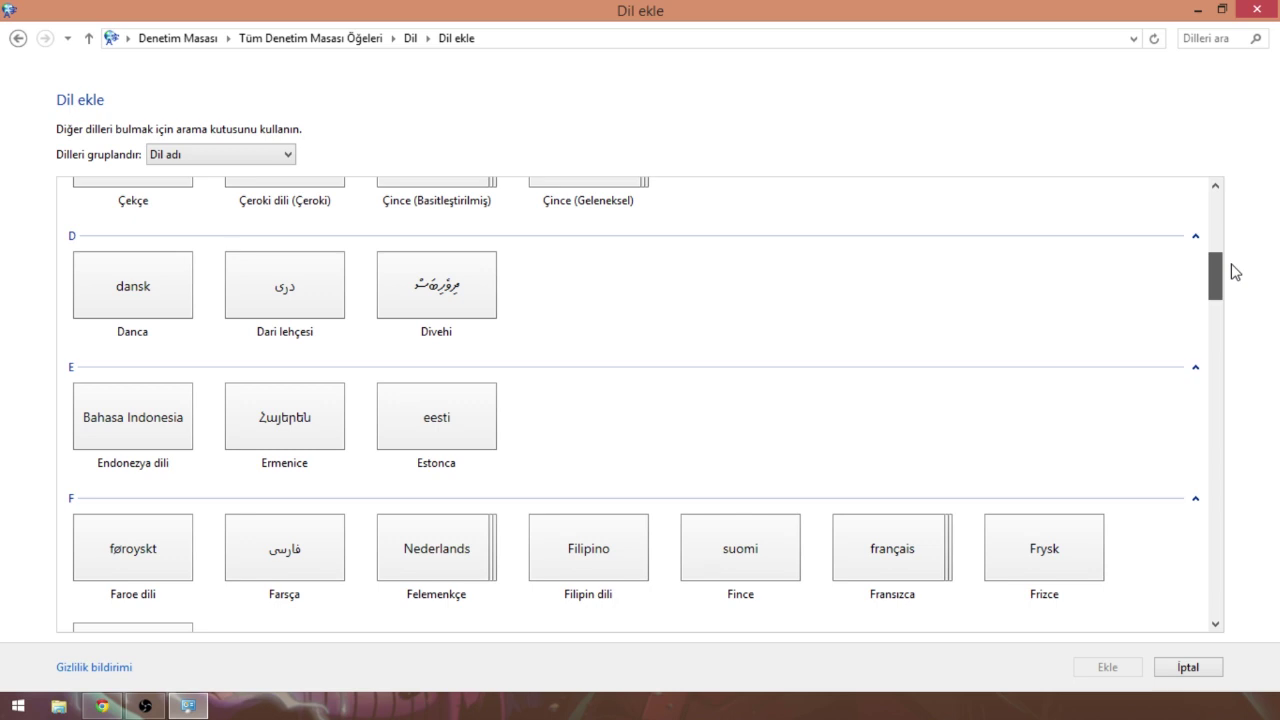
drag(1234, 271, 1213, 333)
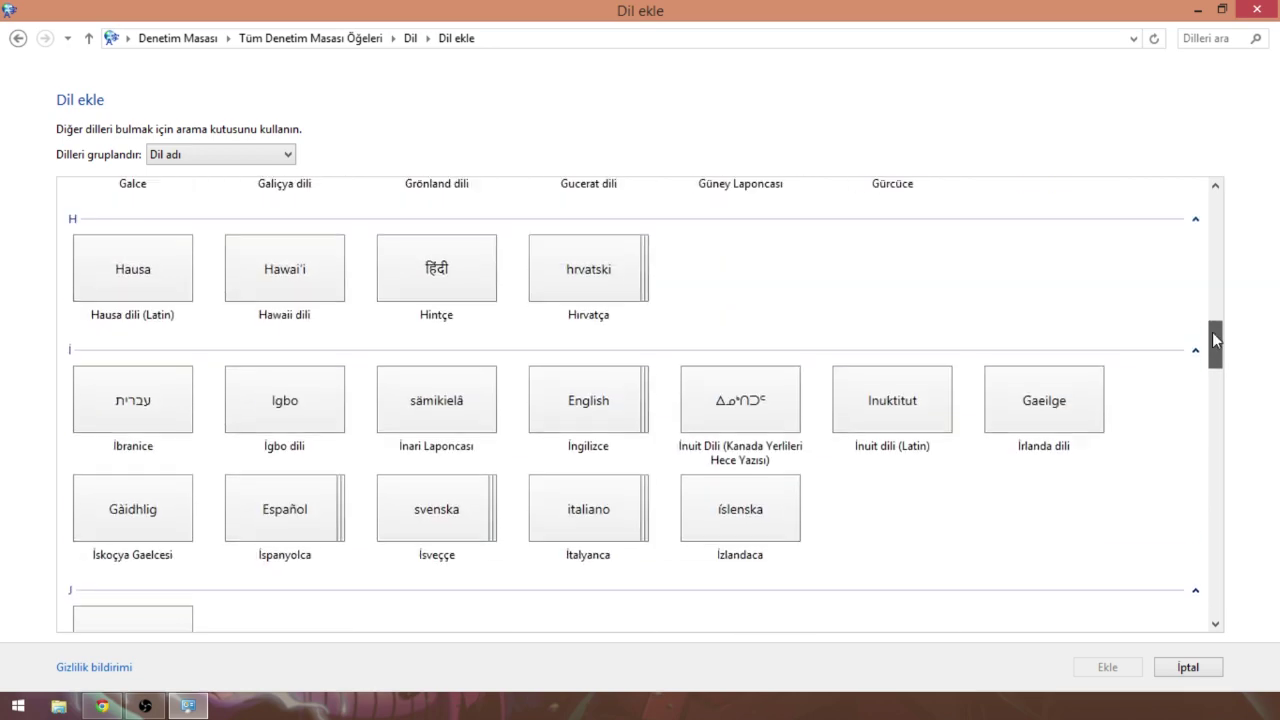
click(599, 410)
double_click(599, 410)
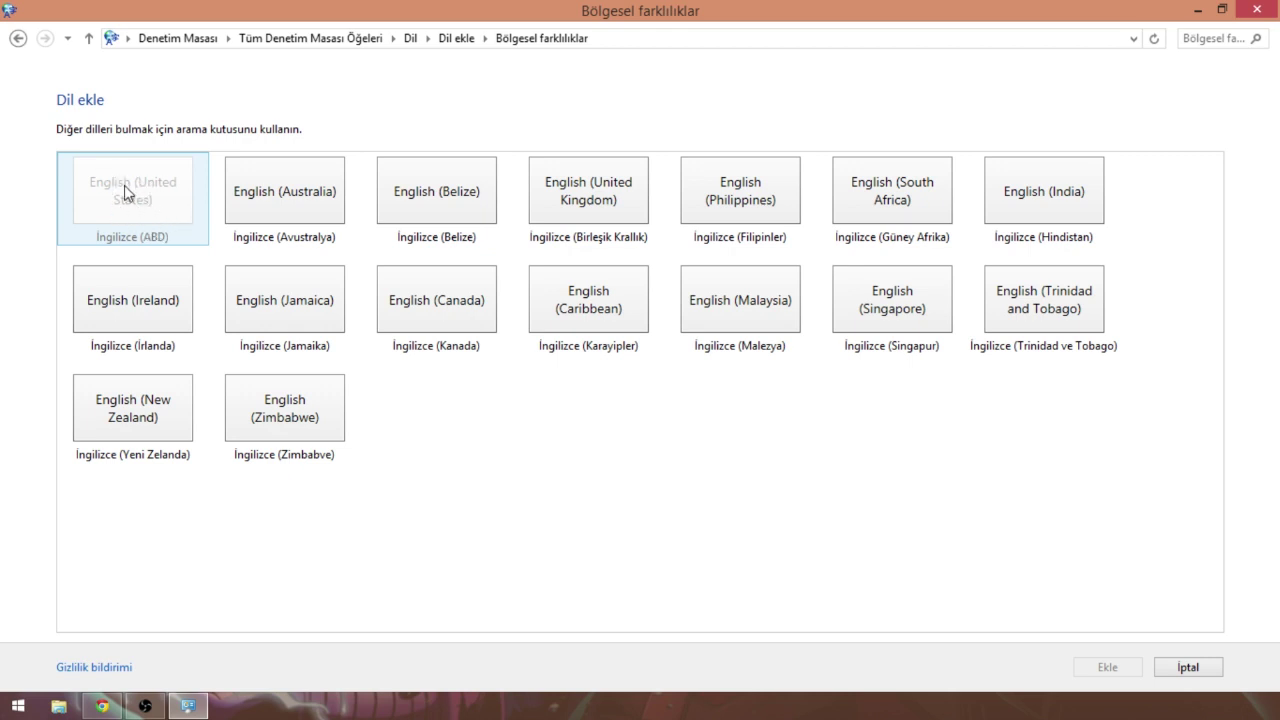
Add English (United Kingdom) to the Windows languages and move English (United States) to the top of the language list.
click(593, 205)
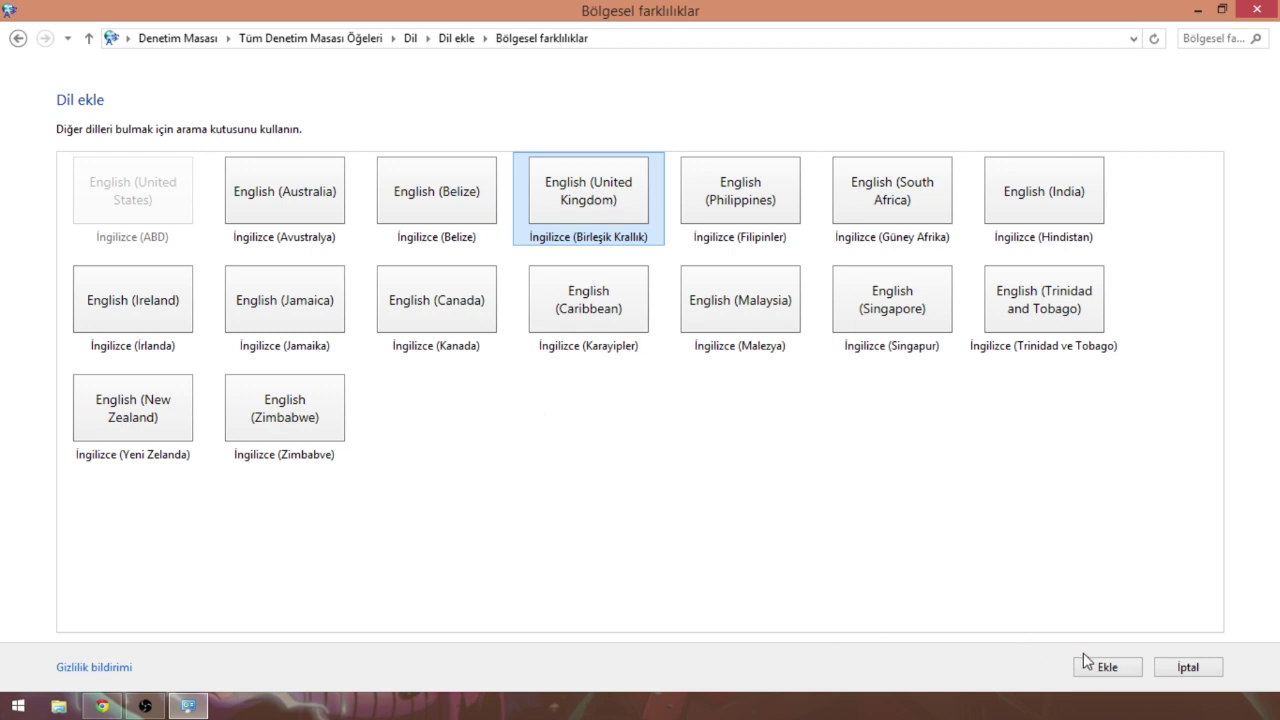
double_click(573, 218)
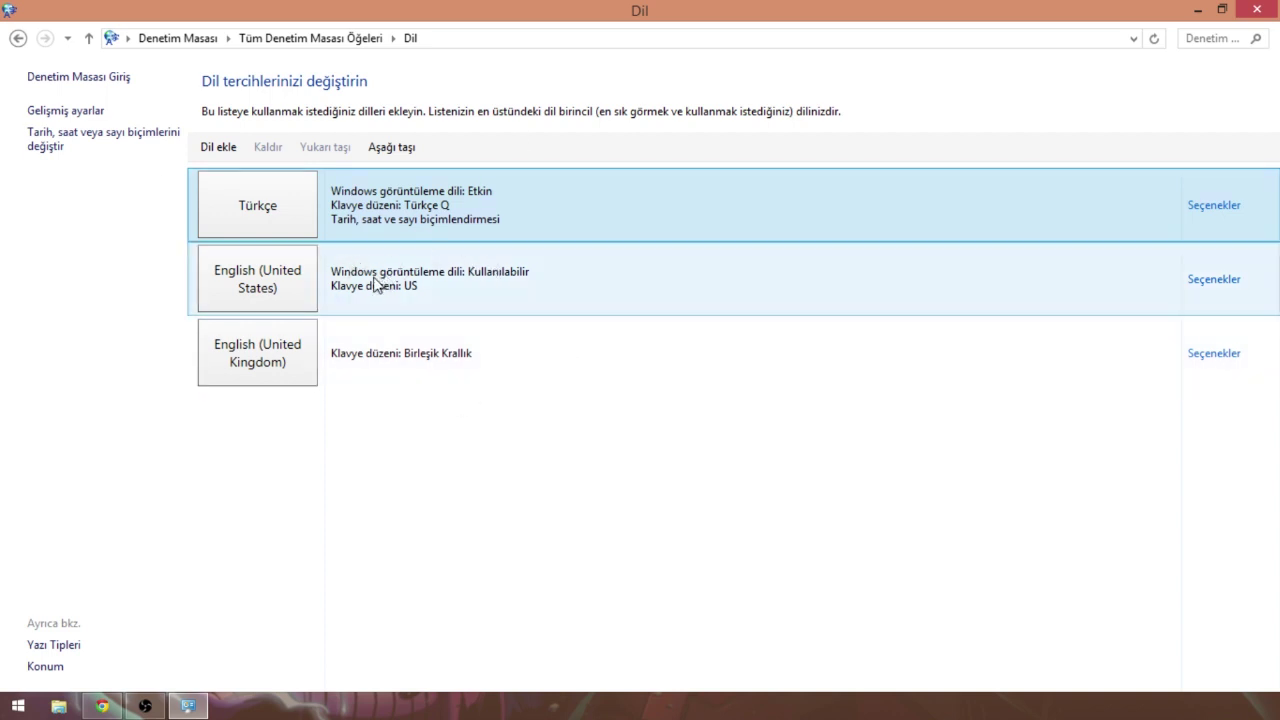
click(340, 289)
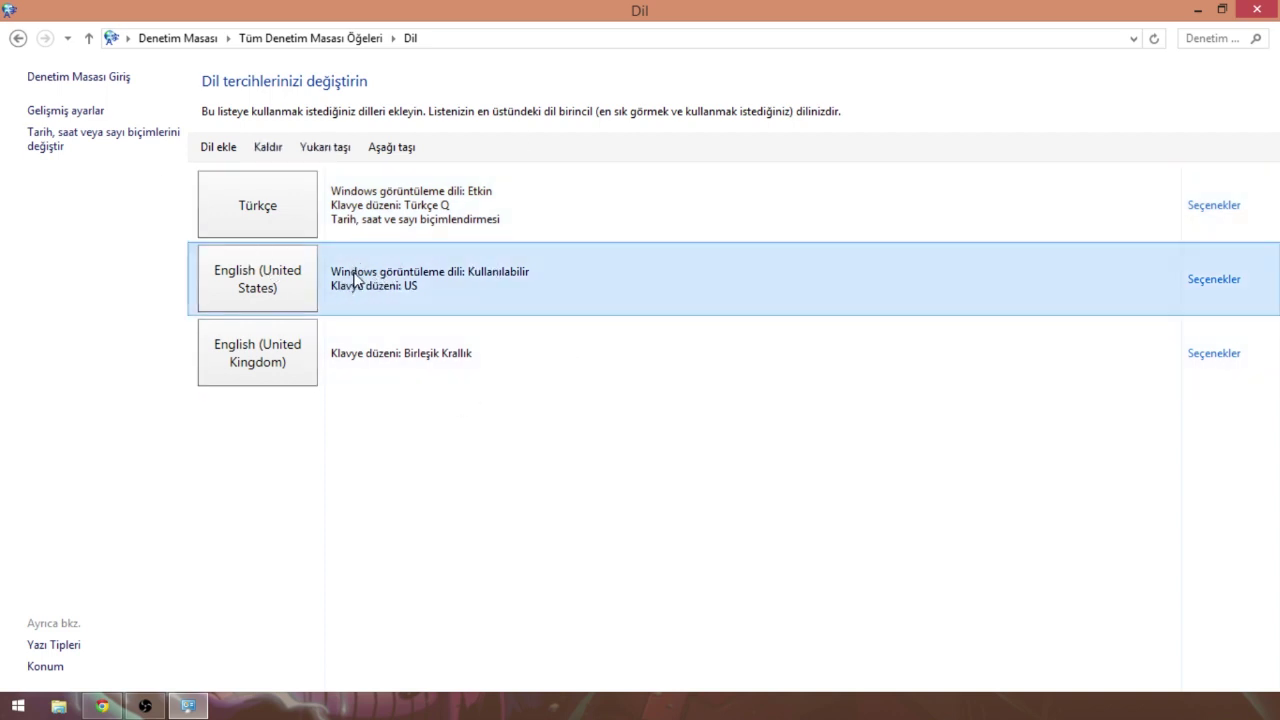
click(327, 149)
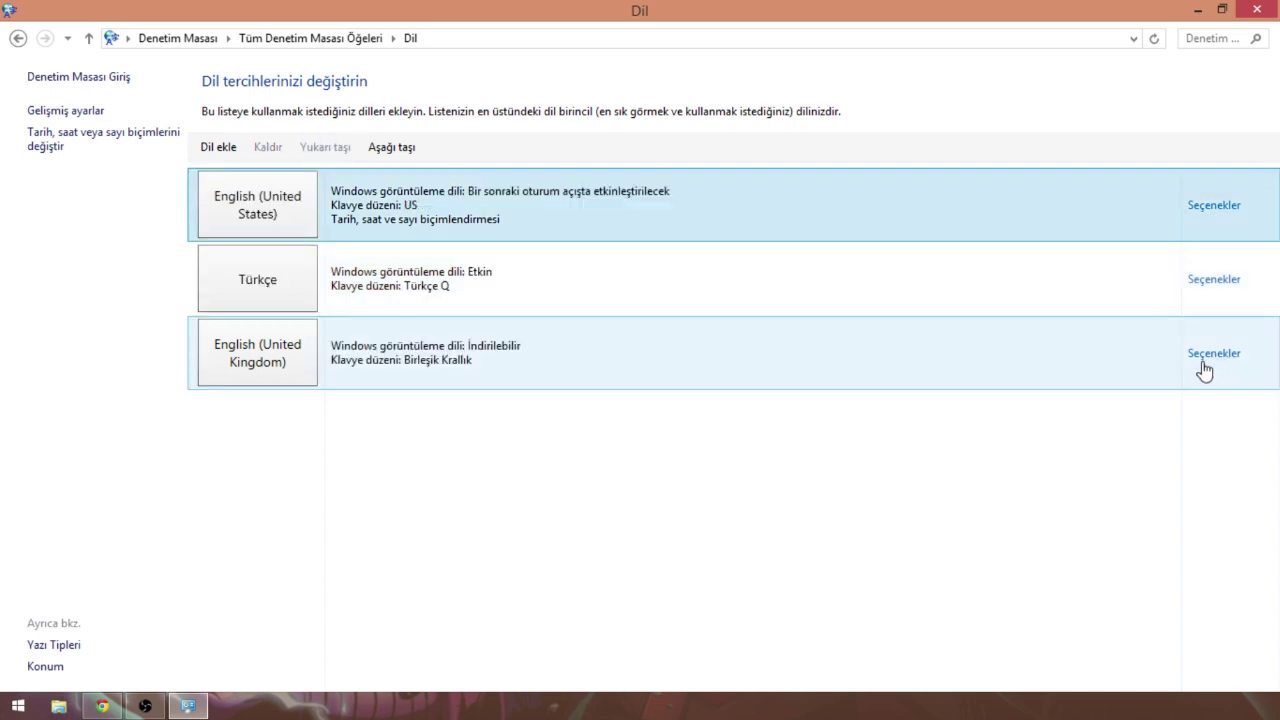
Try to download and install the English (United Kingdom) language pack, cancel the download and close the language settings.
click(1221, 358)
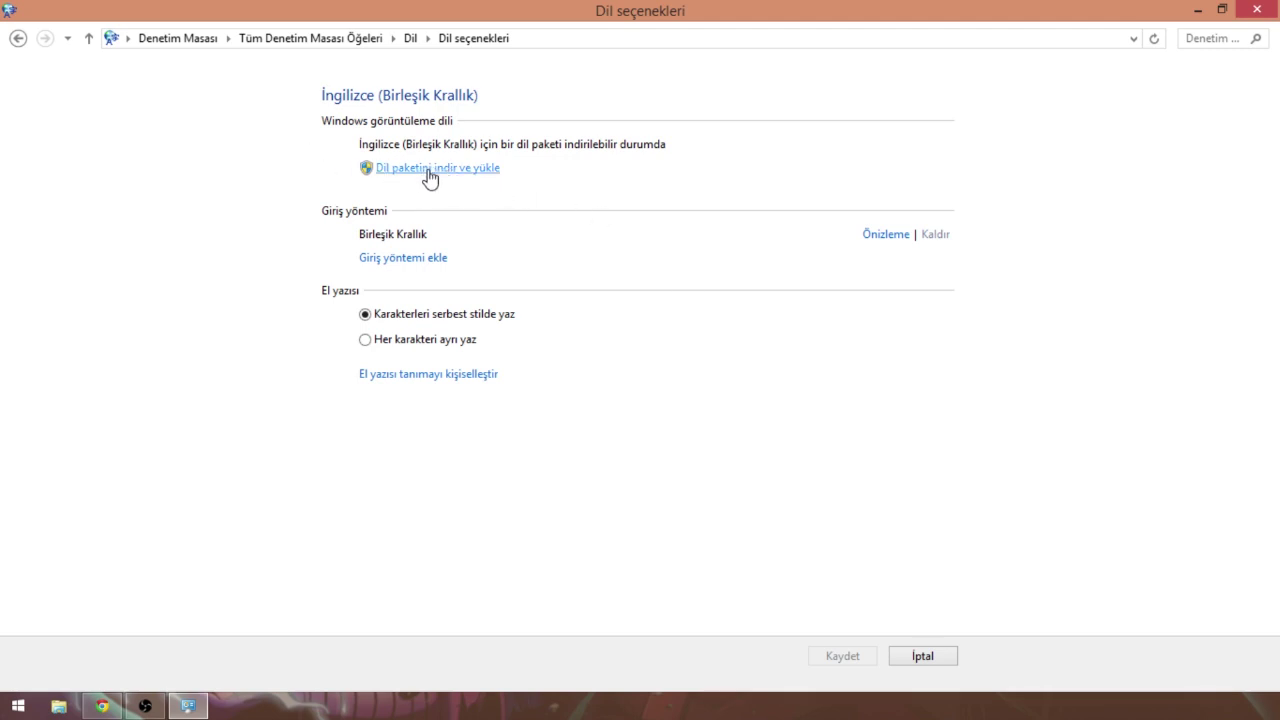
click(428, 176)
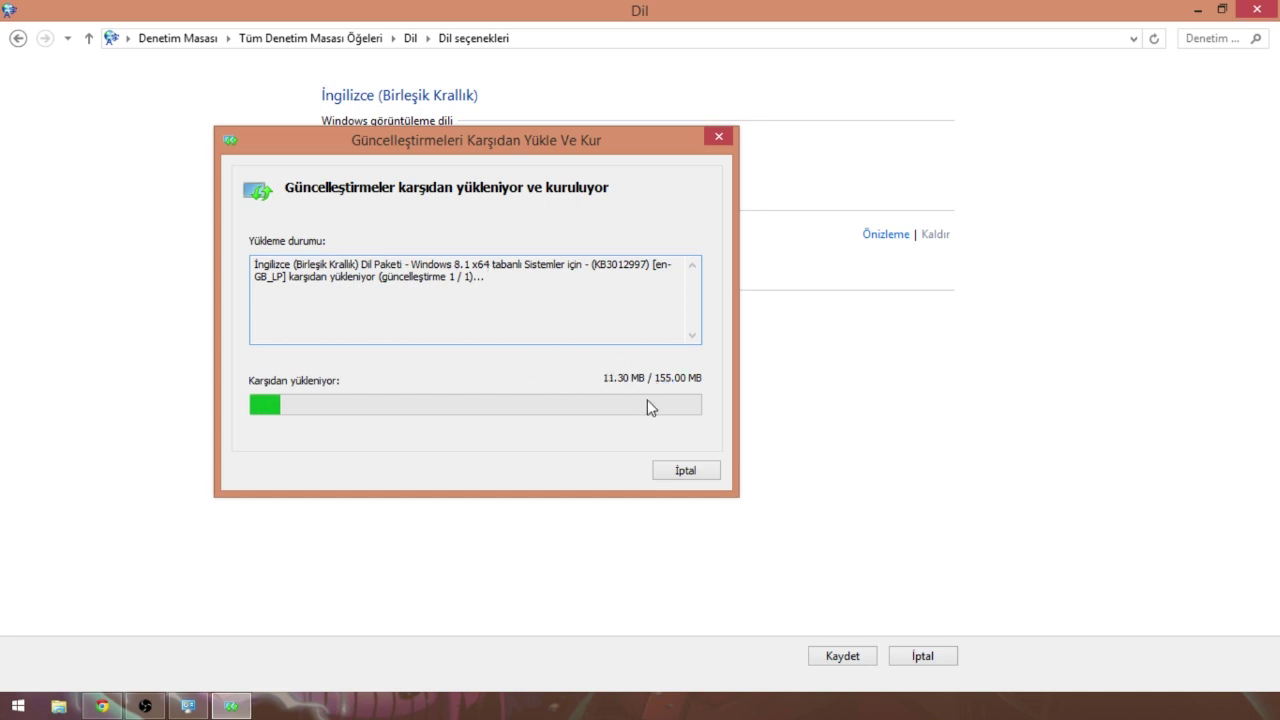
click(686, 470)
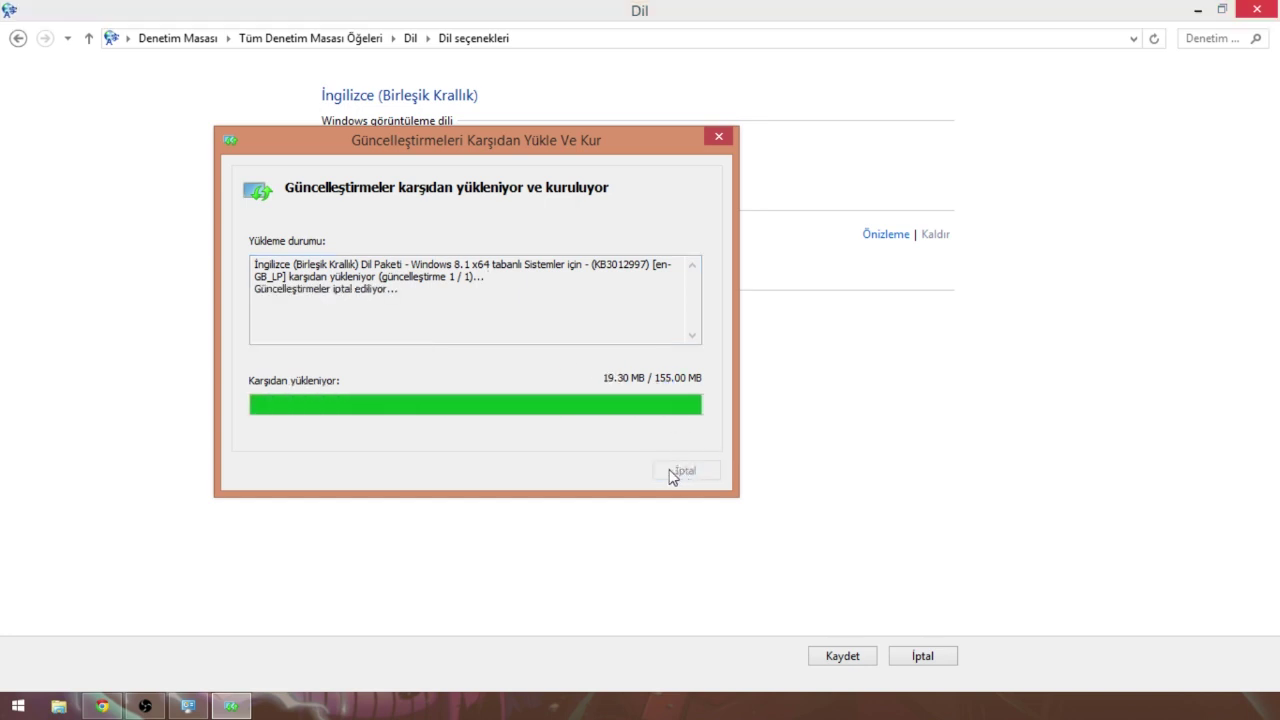
click(686, 472)
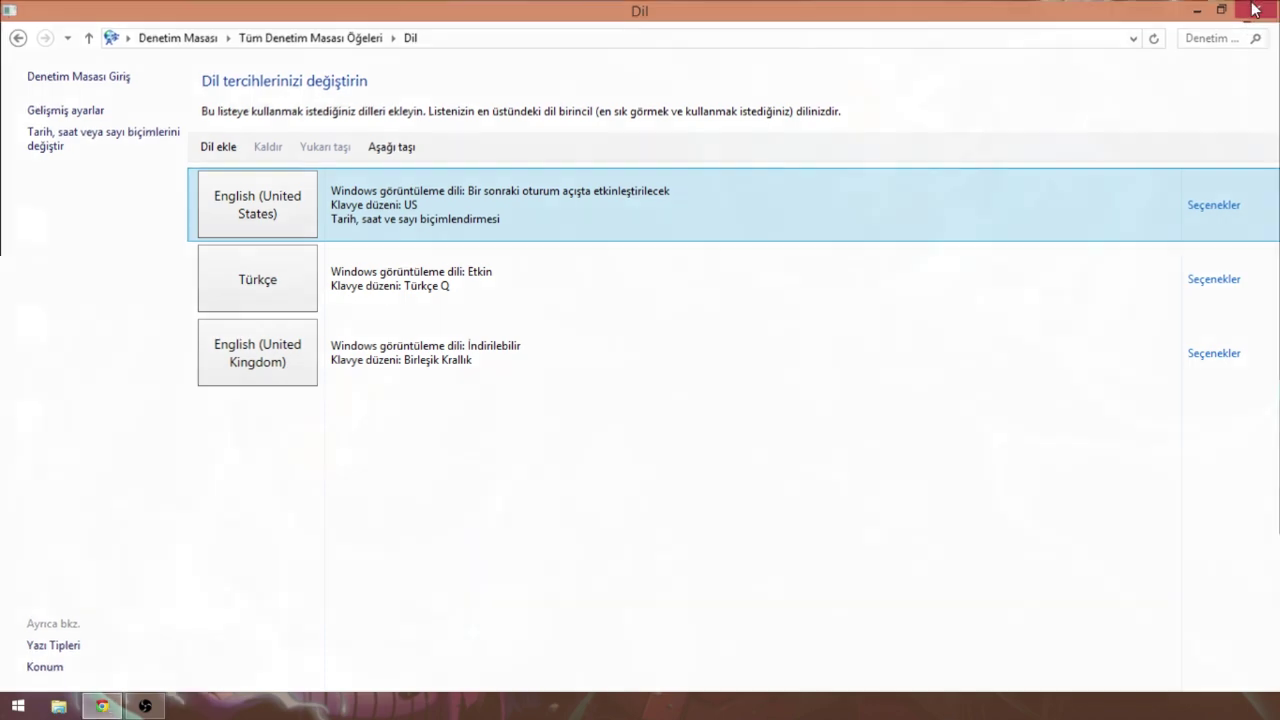
key(alt+F4)
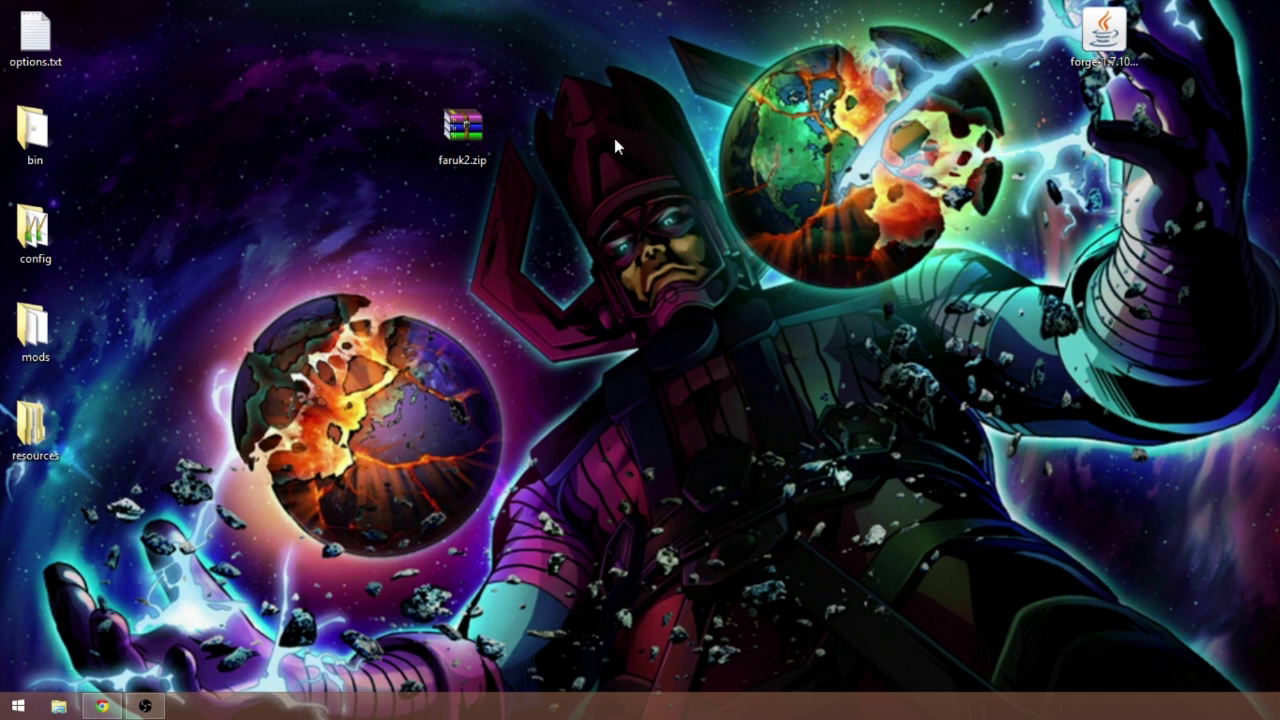
Rearrange the desktop by placing faruk2.zip beside options.txt and the resources folder beside the bin folder.
drag(463, 130, 306, 119)
drag(116, 48, 112, 44)
drag(57, 430, 106, 126)
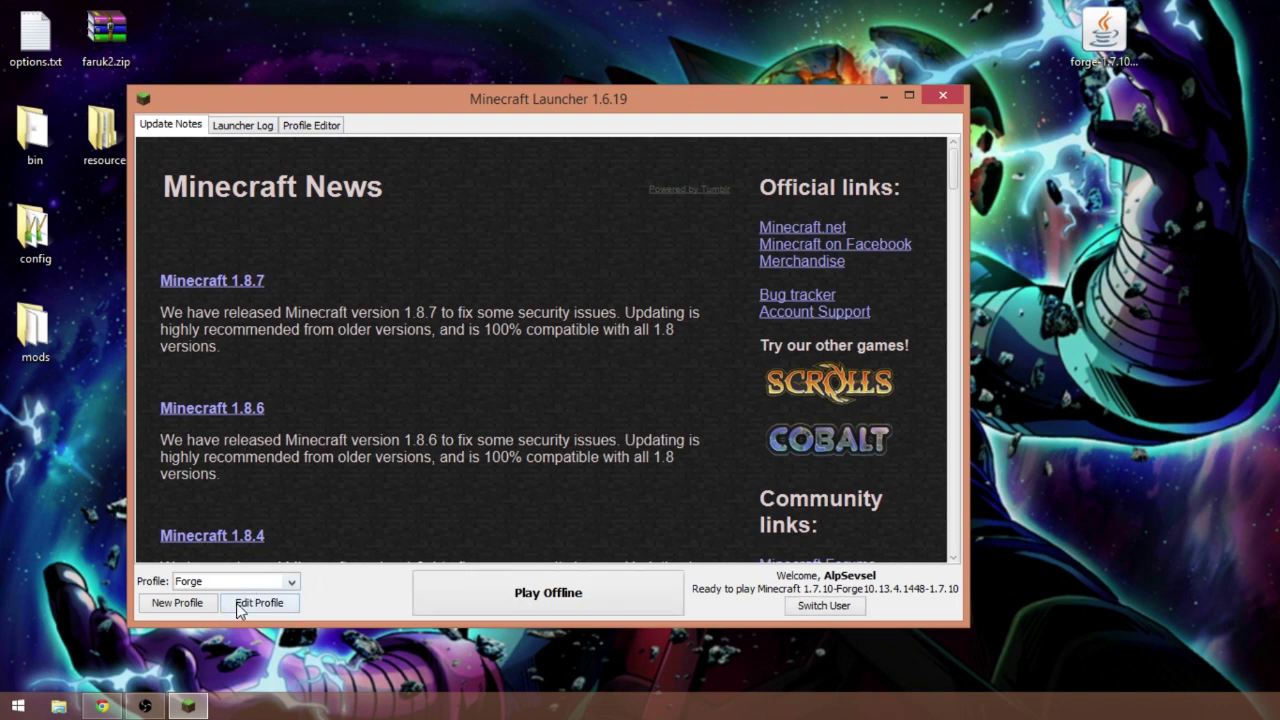
Open the Forge profile for editing and check the computer's installed RAM in the Windows system information.
click(248, 605)
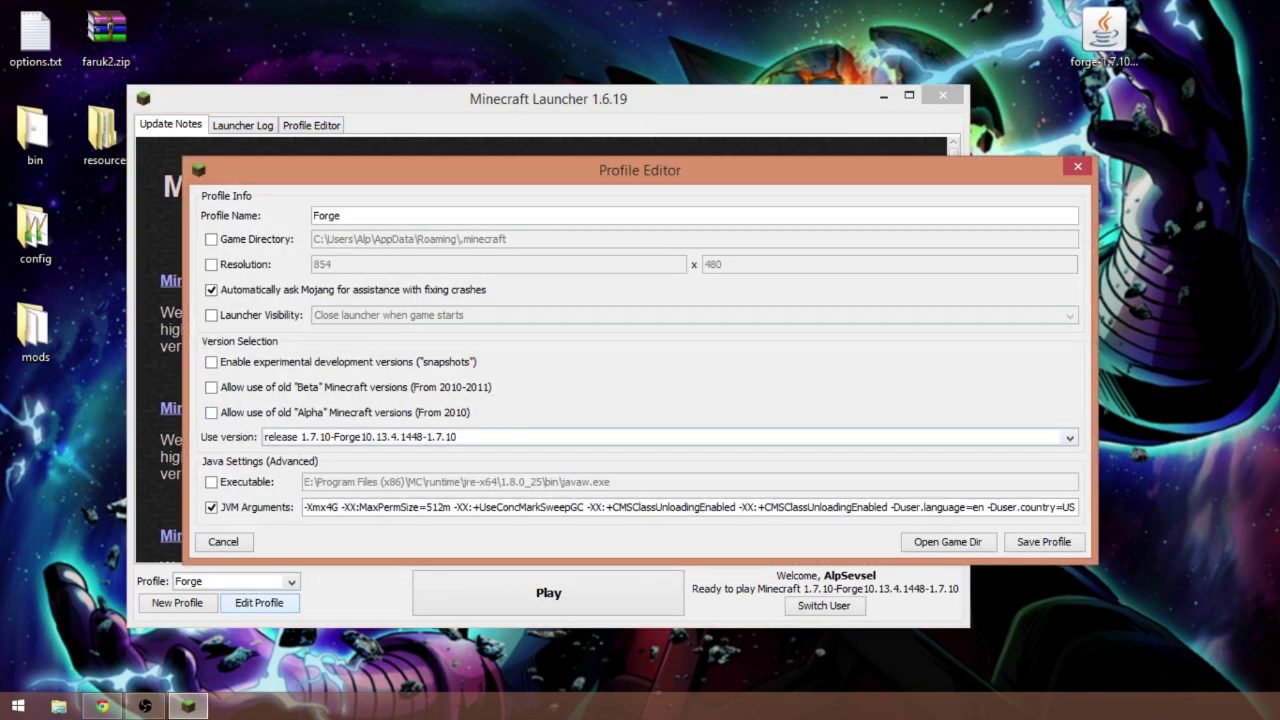
key(super+e)
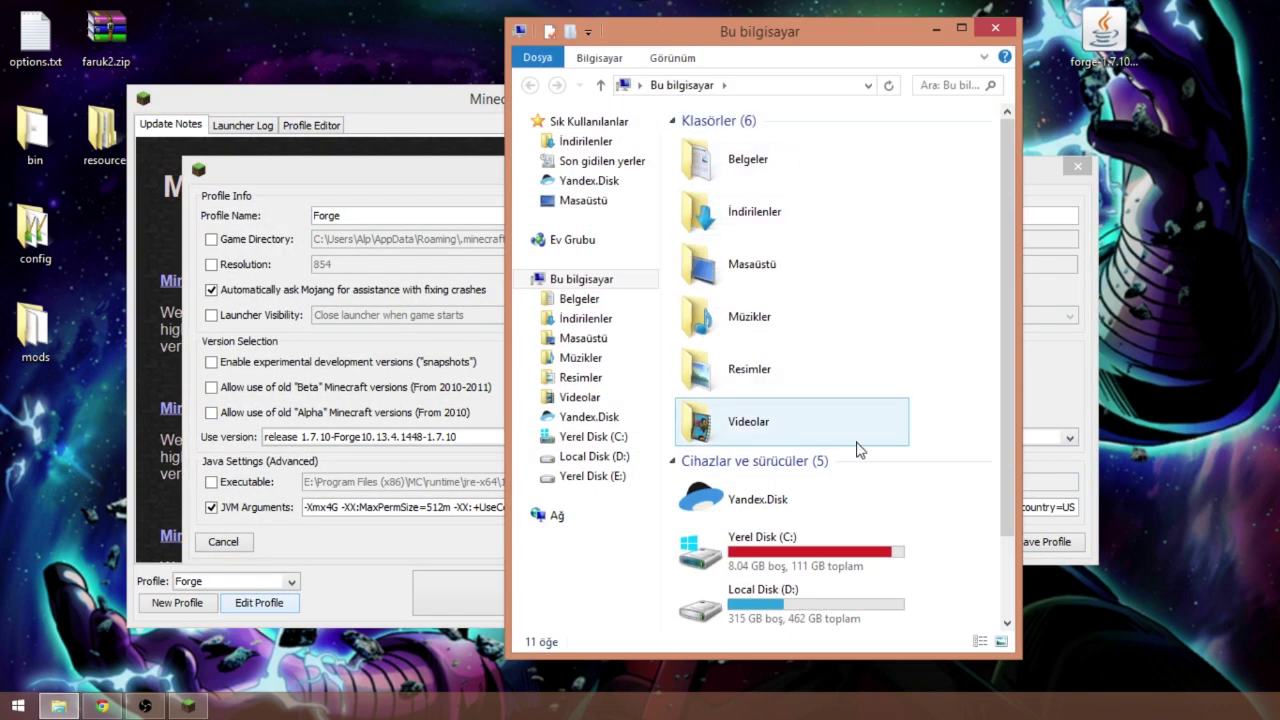
scroll(857, 450, down, 3)
right_click(955, 568)
click(975, 543)
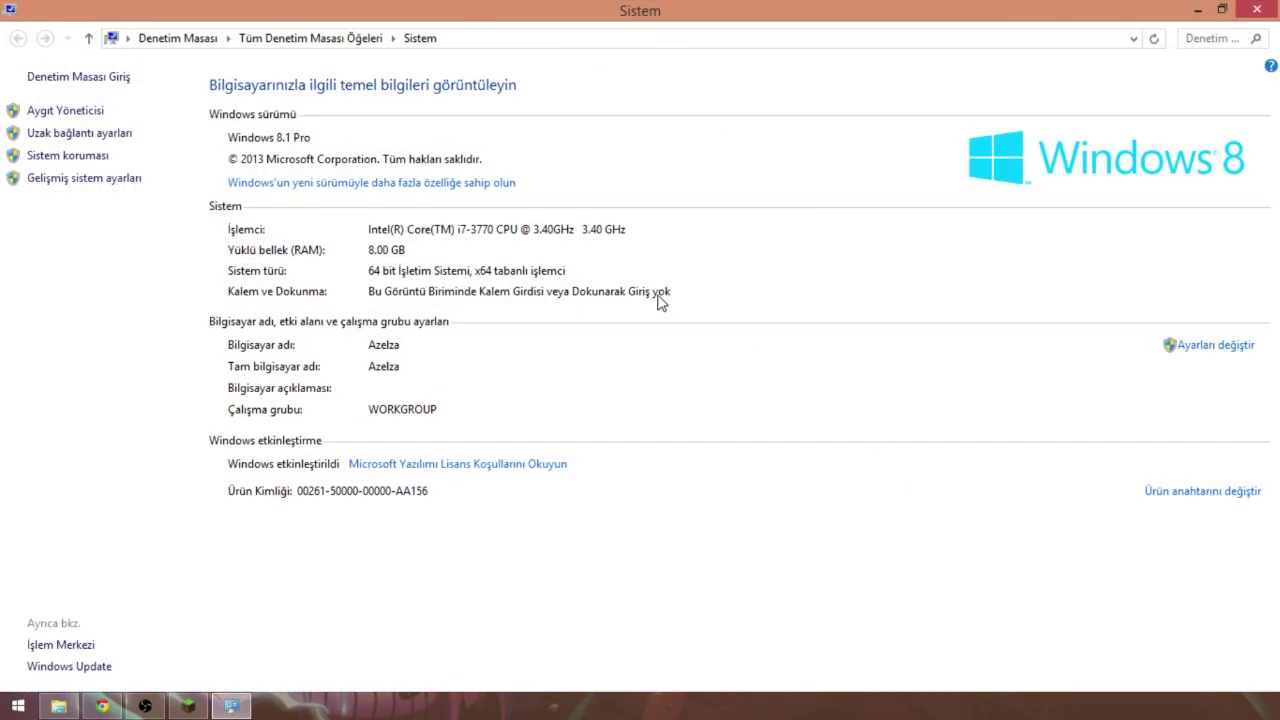
click(1268, 9)
click(985, 13)
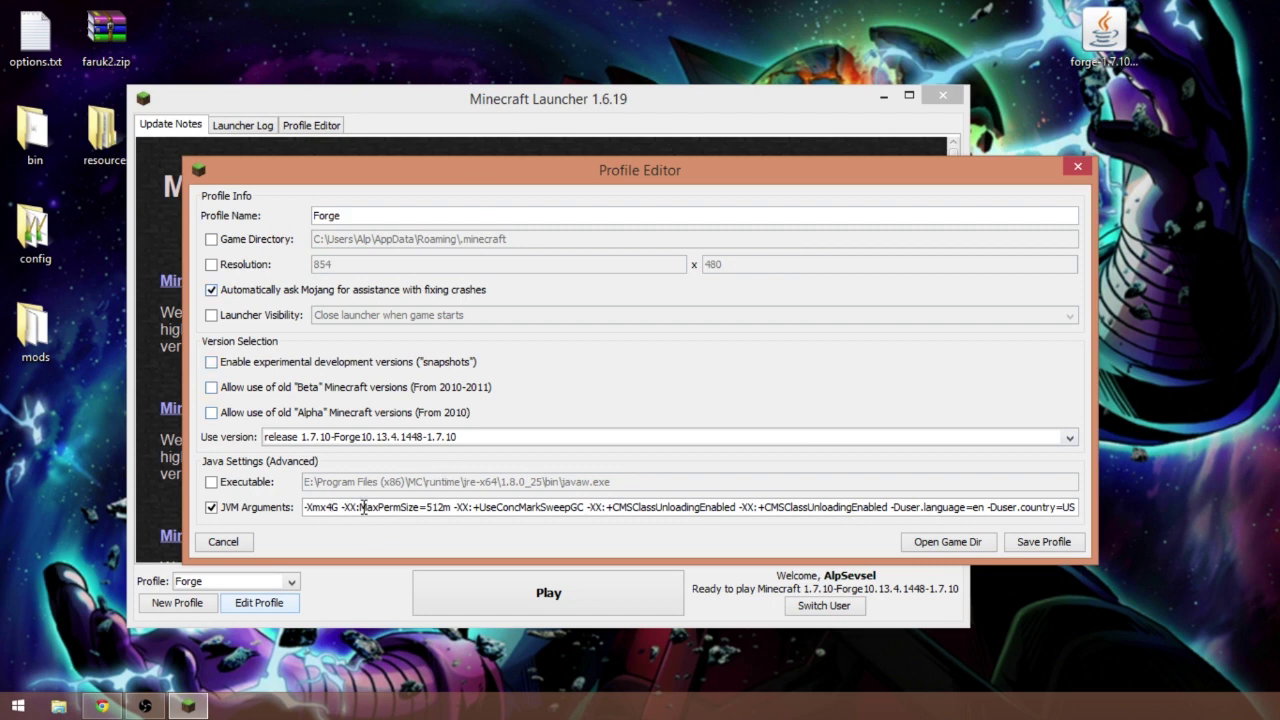
Try -Xmx3G as the maximum memory in the Forge profile's JVM arguments, restore -Xmx4G and discard the profile edit.
click(331, 508)
key(BackSpace)
text(3)
key(BackSpace)
text(4)
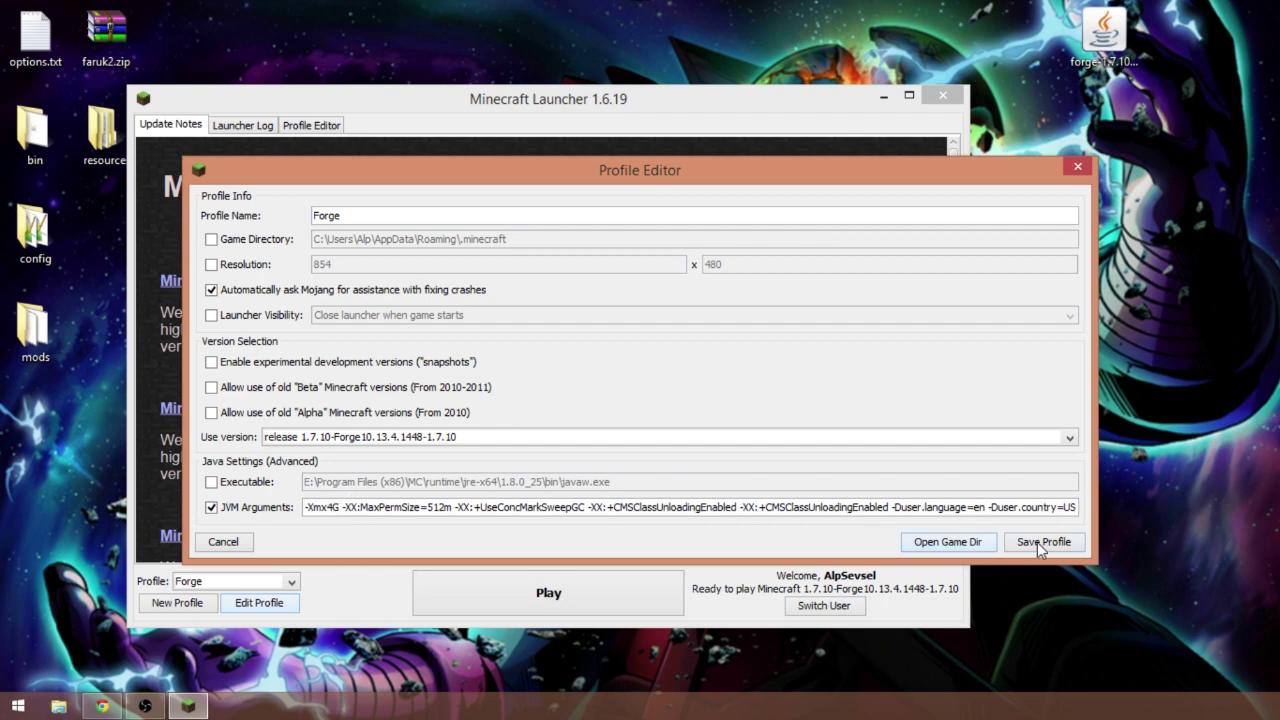
click(245, 541)
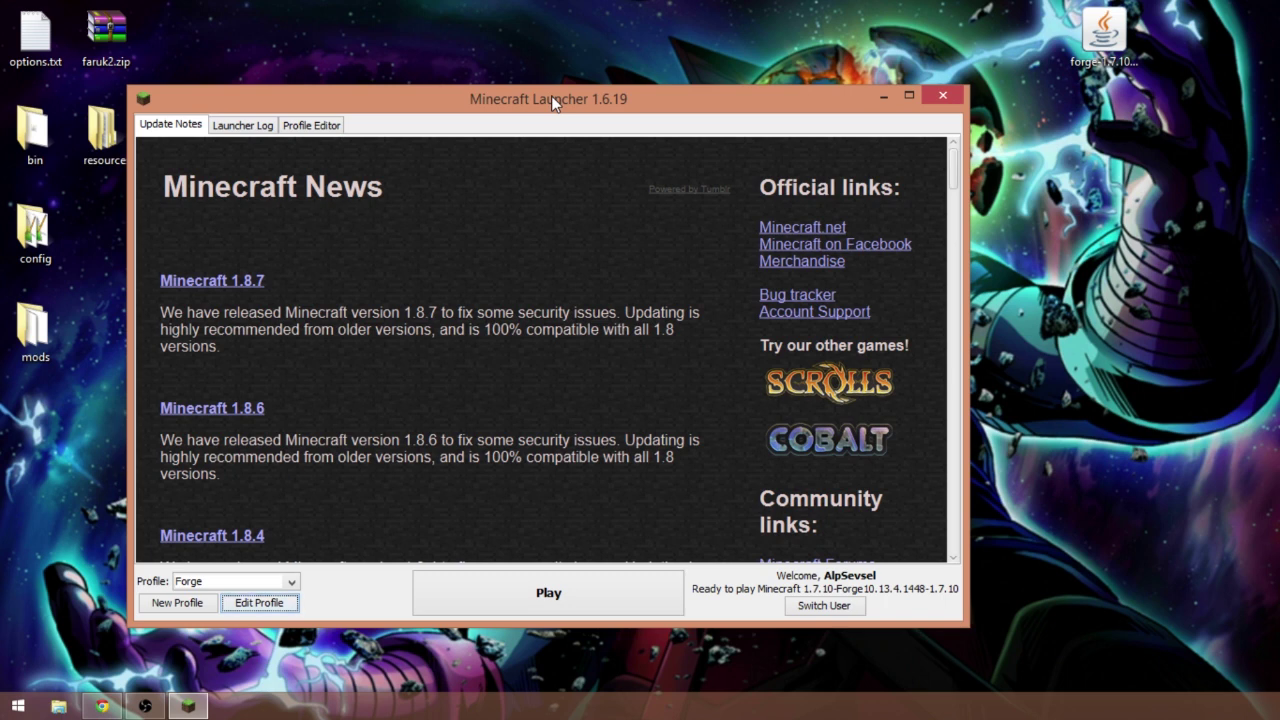
Maximize the Minecraft Launcher window and close the launcher.
drag(614, 100, 619, 1)
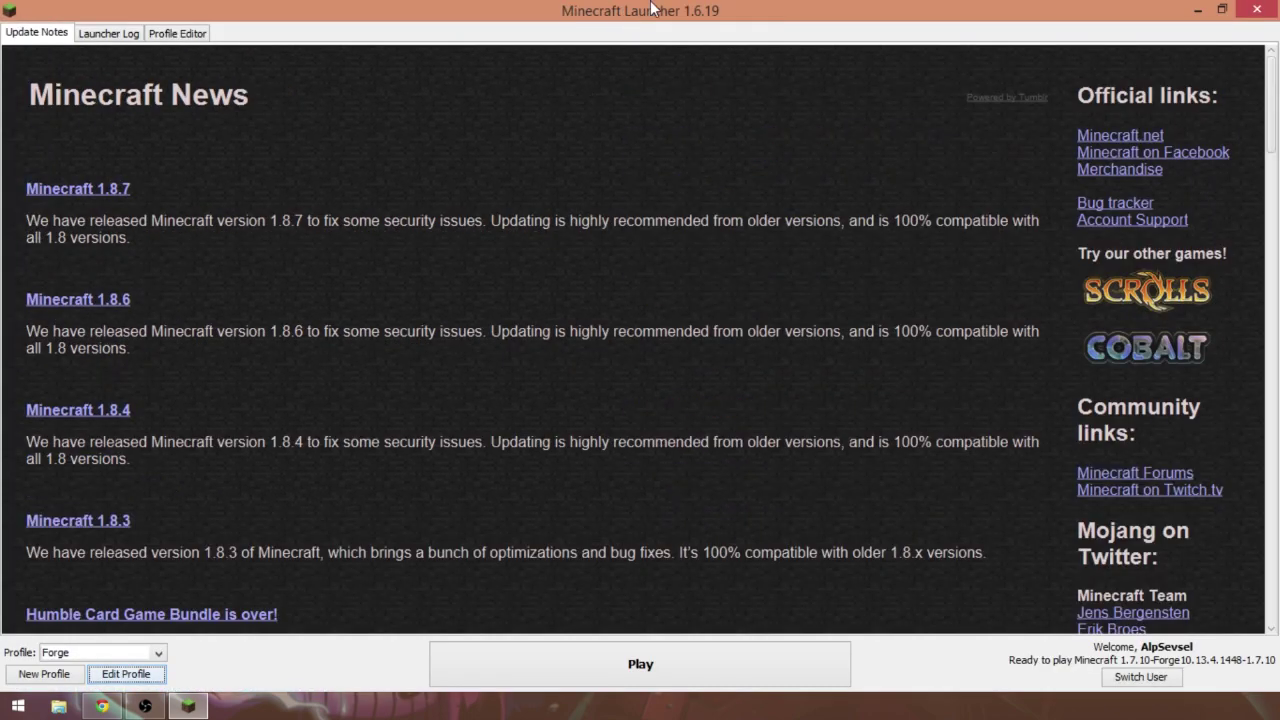
click(1257, 9)
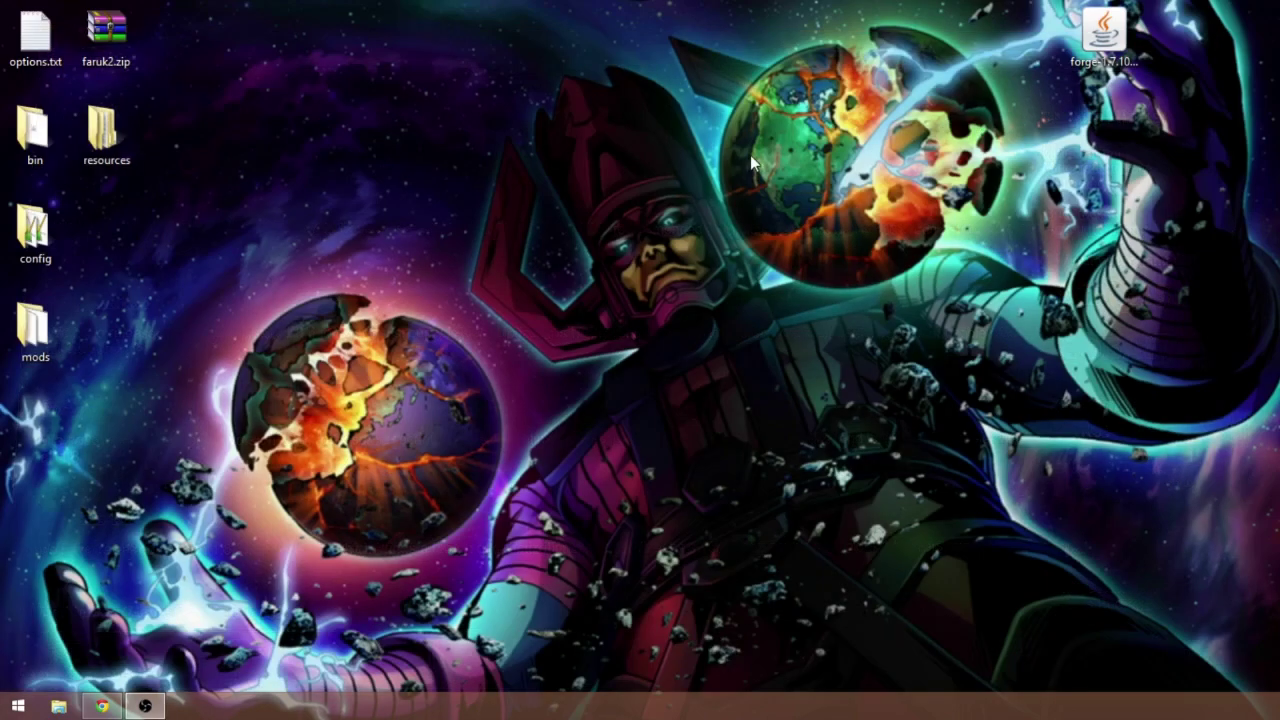